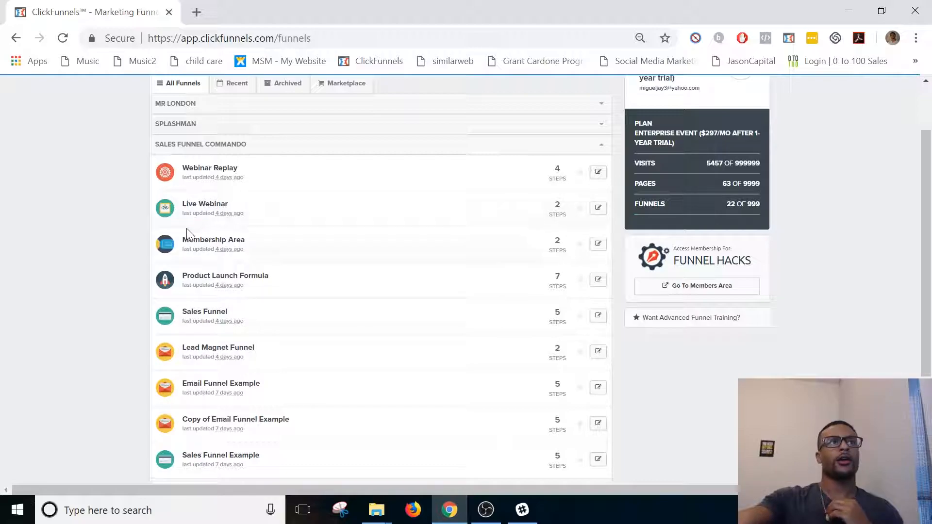
{"action": "left_click", "coordinate": [582, 129]}
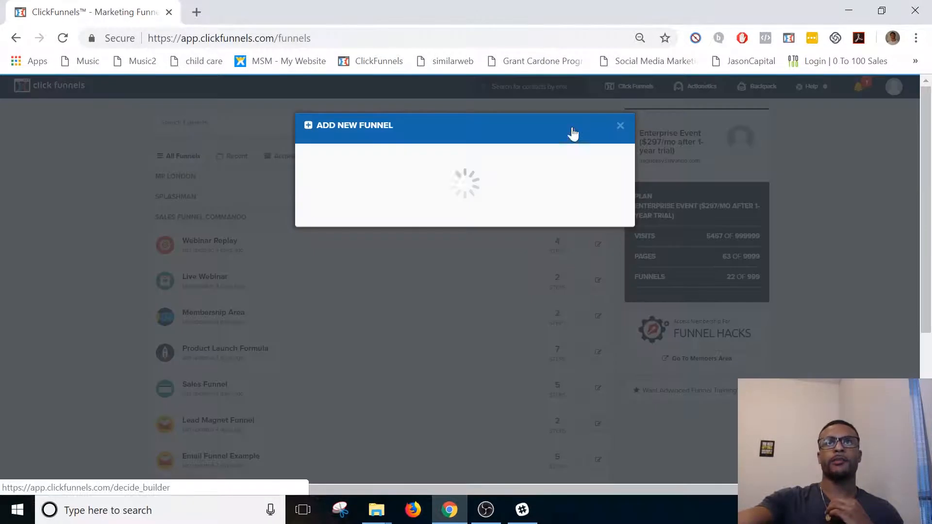
{"action": "left_click", "coordinate": [531, 384]}
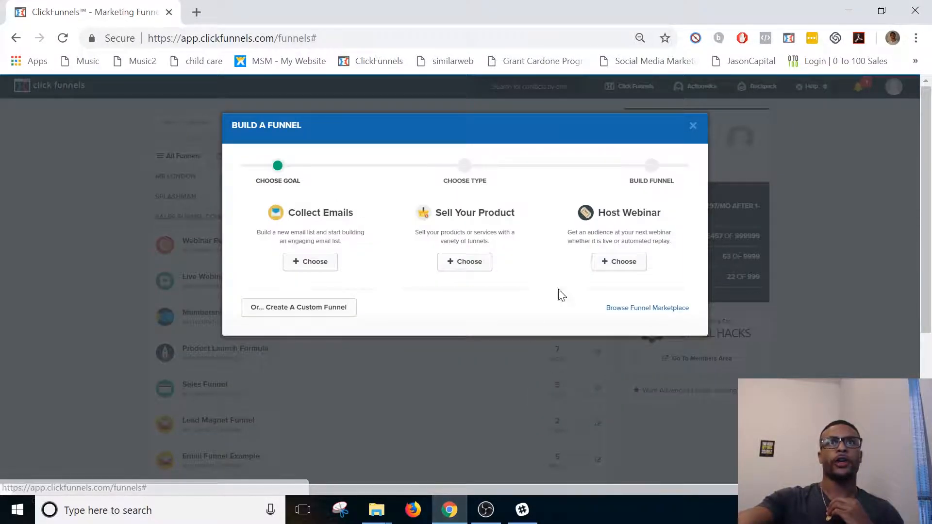
{"action": "left_click", "coordinate": [460, 265]}
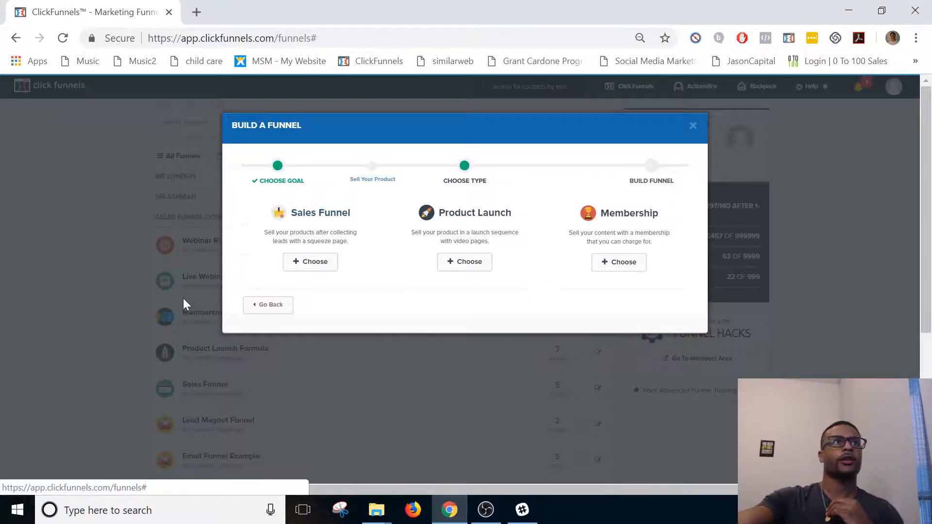
{"action": "left_click", "coordinate": [699, 127]}
Open the Membership Area funnel and apply the Simple Flat Login template to its Membership Access step.
{"action": "scroll", "coordinate": [233, 272], "scroll_direction": "down", "scroll_amount": 4}
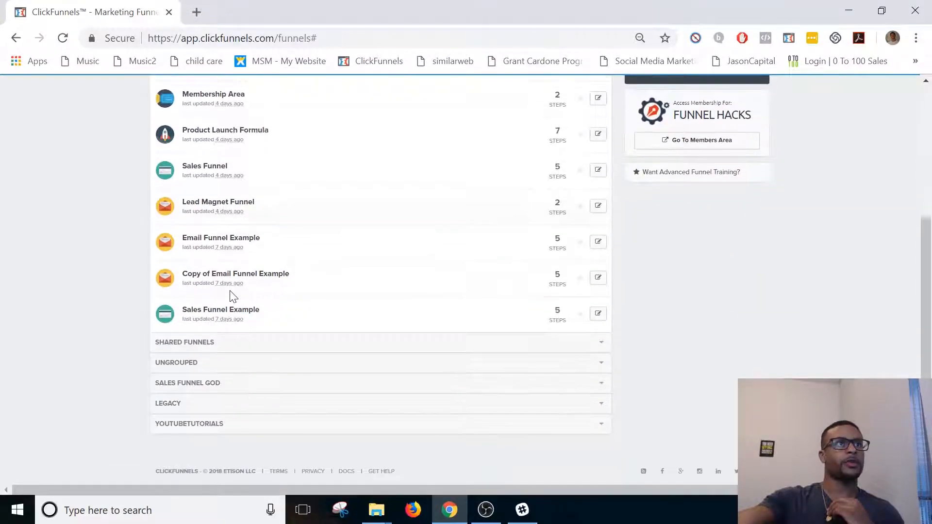
{"action": "scroll", "coordinate": [231, 296], "scroll_direction": "up", "scroll_amount": 3}
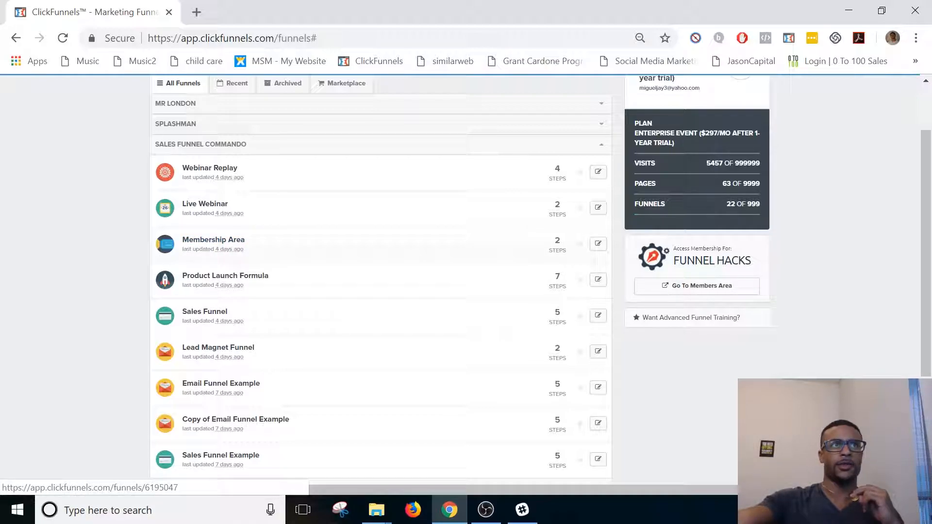
{"action": "left_click", "coordinate": [208, 243]}
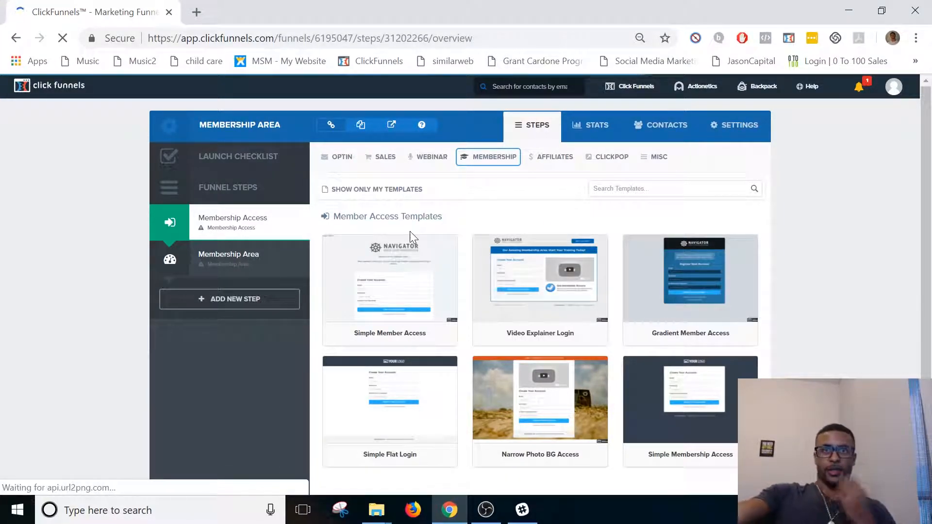
{"action": "scroll", "coordinate": [496, 247], "scroll_direction": "down", "scroll_amount": 2}
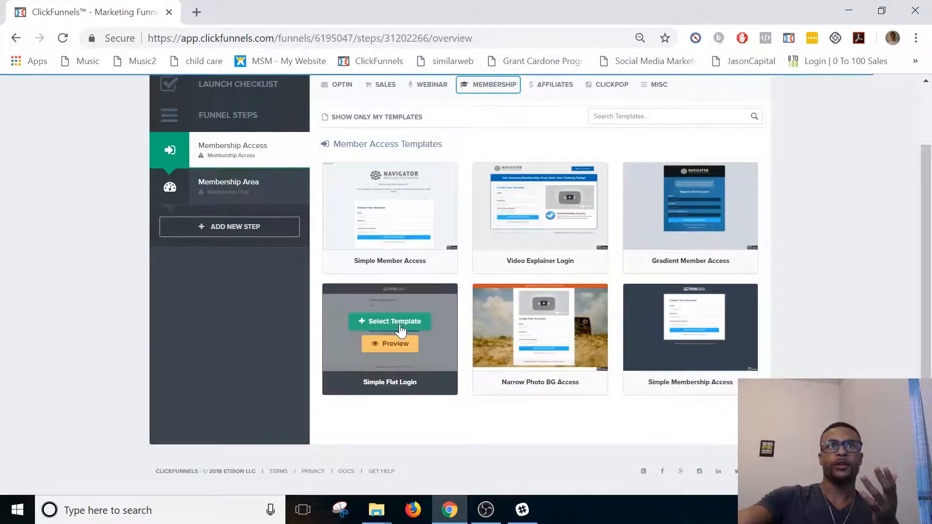
{"action": "left_click", "coordinate": [399, 326]}
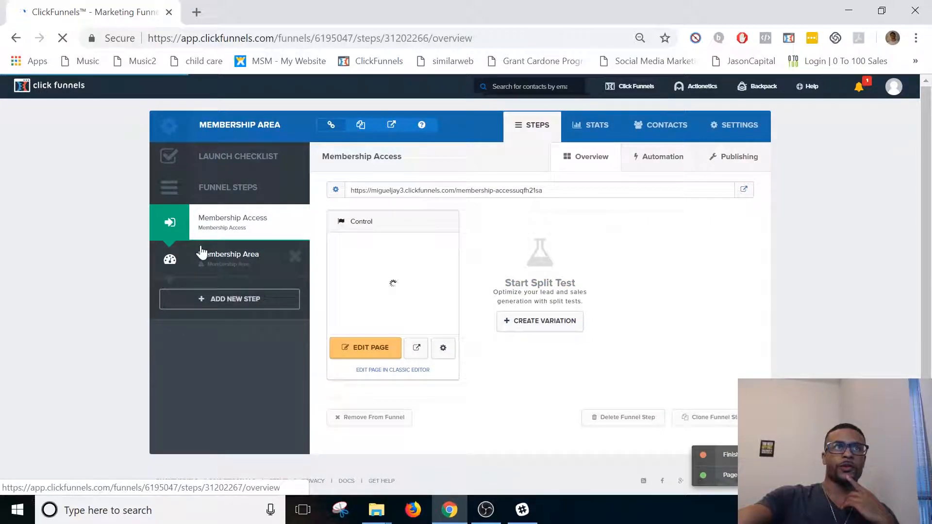
Apply the Clean Members Area template to the funnel's Membership Area step.
{"action": "left_click", "coordinate": [207, 257]}
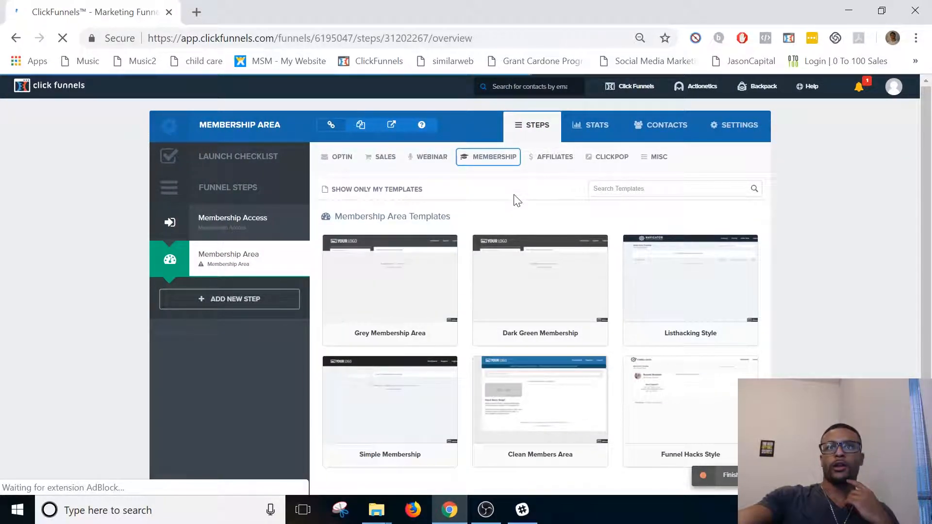
{"action": "mouse_move", "coordinate": [530, 385]}
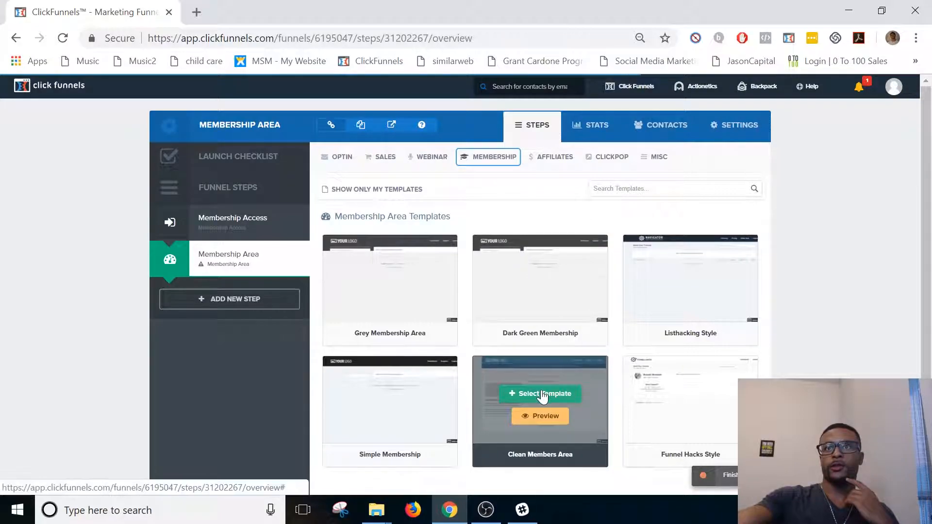
{"action": "scroll", "coordinate": [543, 396], "scroll_direction": "down", "scroll_amount": 1}
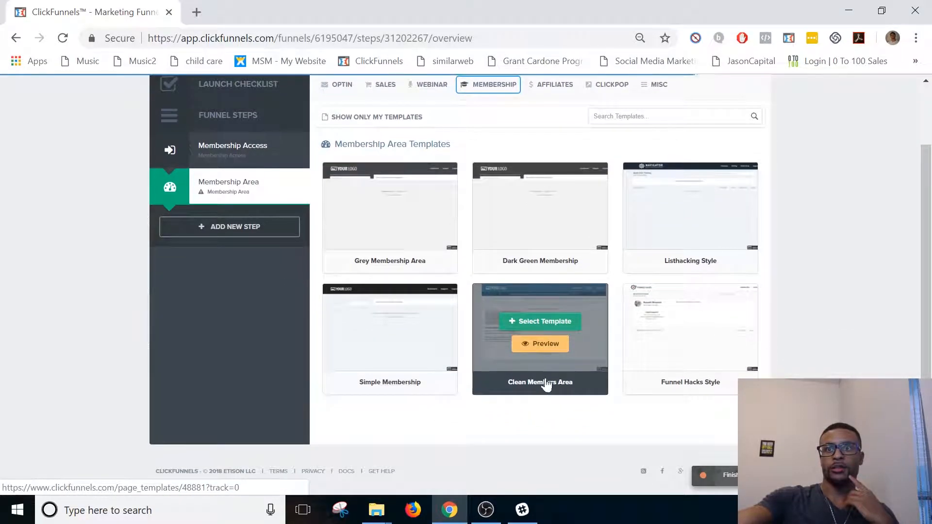
{"action": "left_click", "coordinate": [532, 328]}
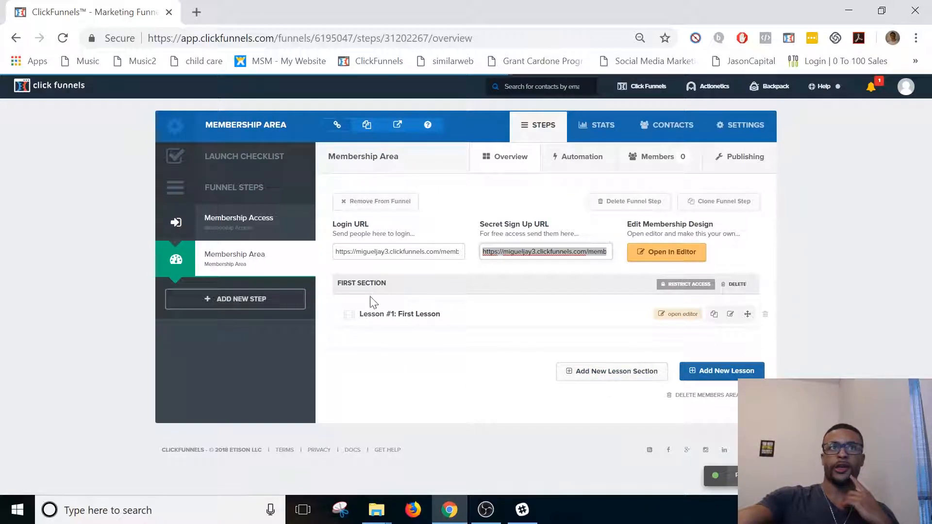
Start a new lesson section in the membership area and name it "How To Use Clickfunnels".
{"action": "left_click", "coordinate": [349, 291]}
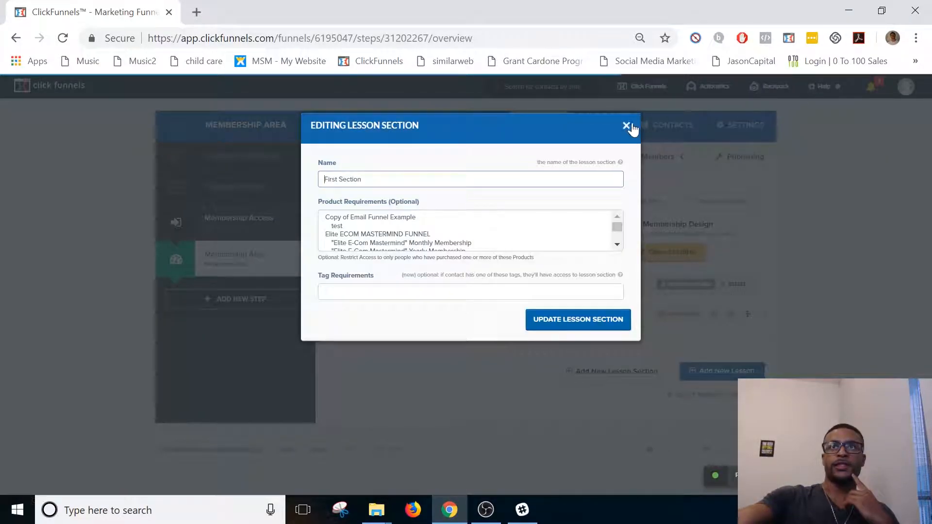
{"action": "left_click", "coordinate": [630, 126]}
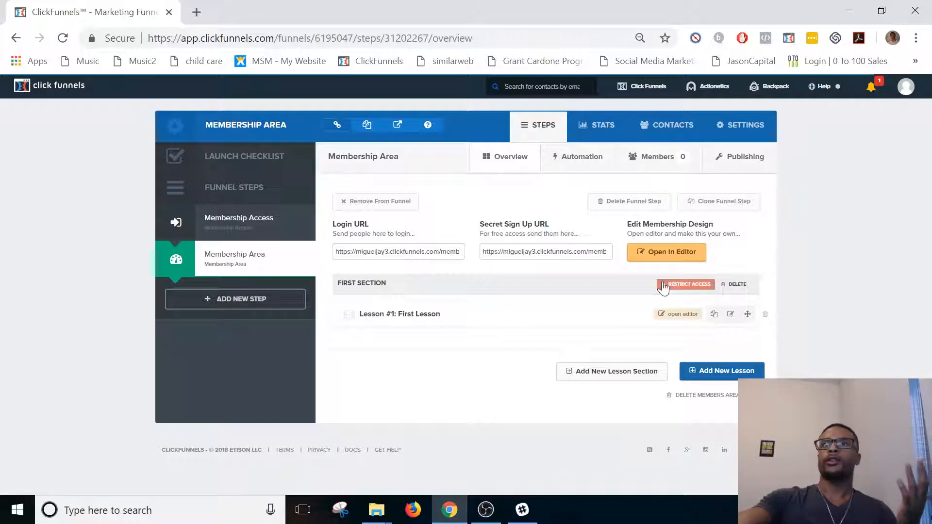
{"action": "left_click", "coordinate": [620, 376]}
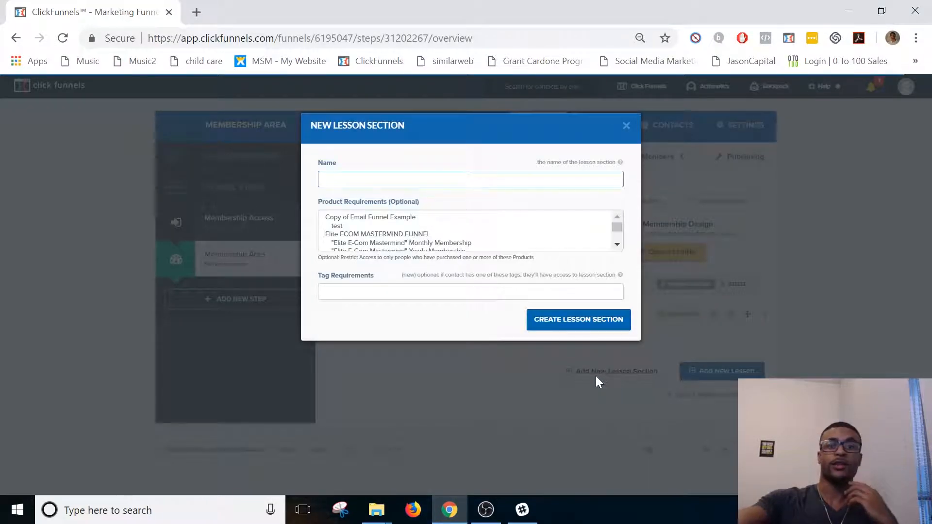
{"action": "type", "text": "How To US"}
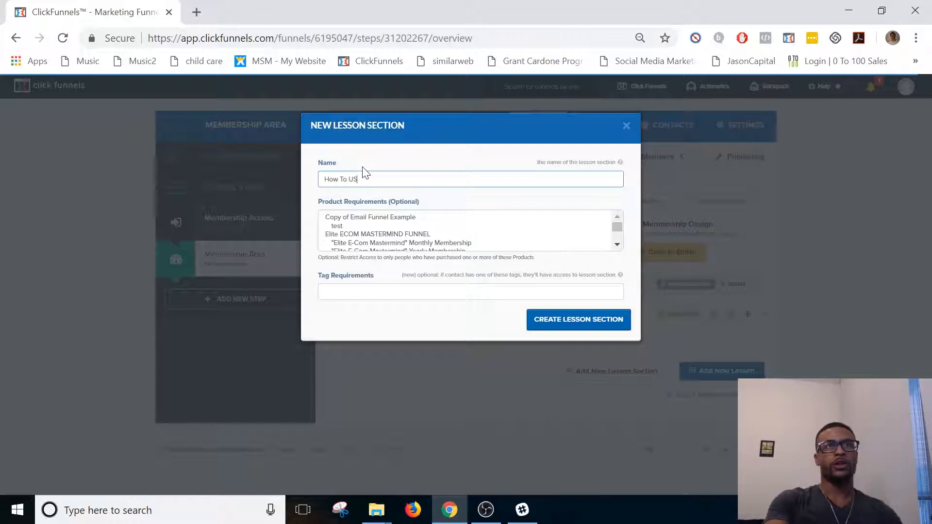
{"action": "type", "text": "e Clickfunnels"}
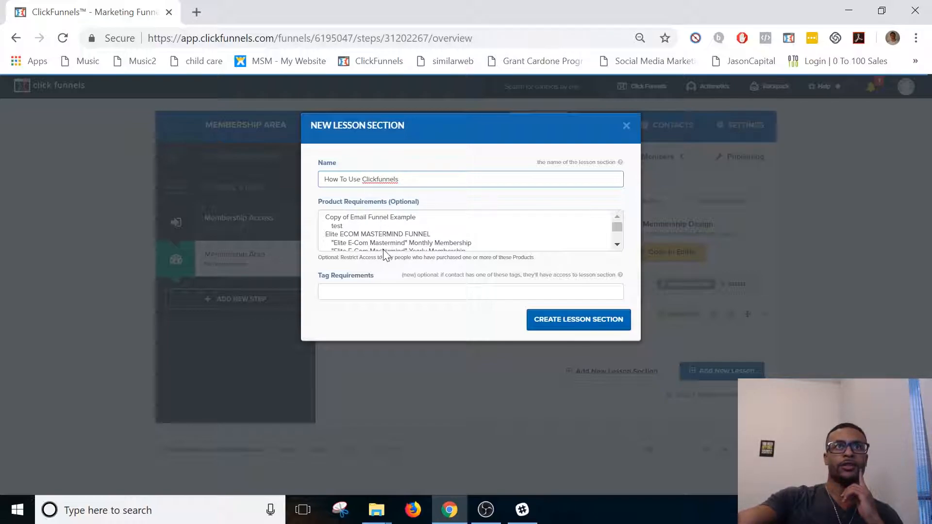
Restrict the new lesson section to buyers of the "test" product and create the section.
{"action": "left_click", "coordinate": [361, 228]}
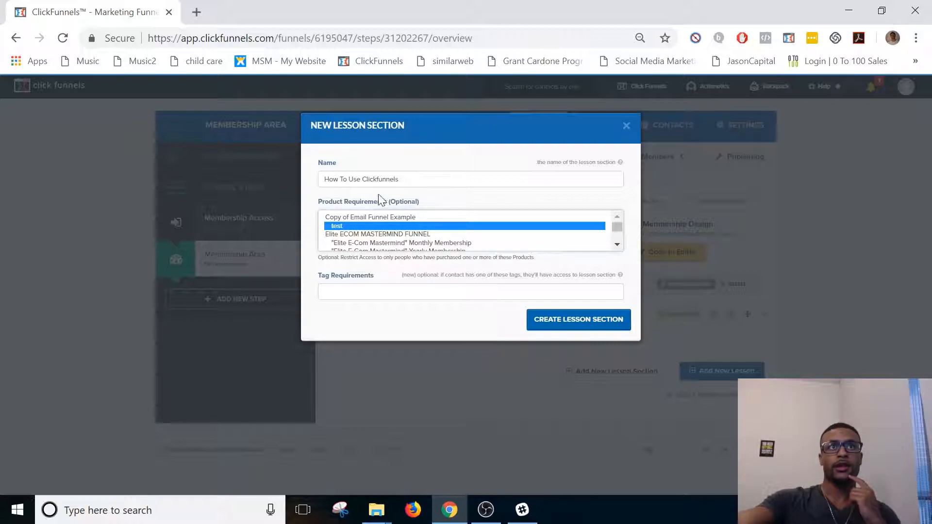
{"action": "key", "text": "shift+Tab"}
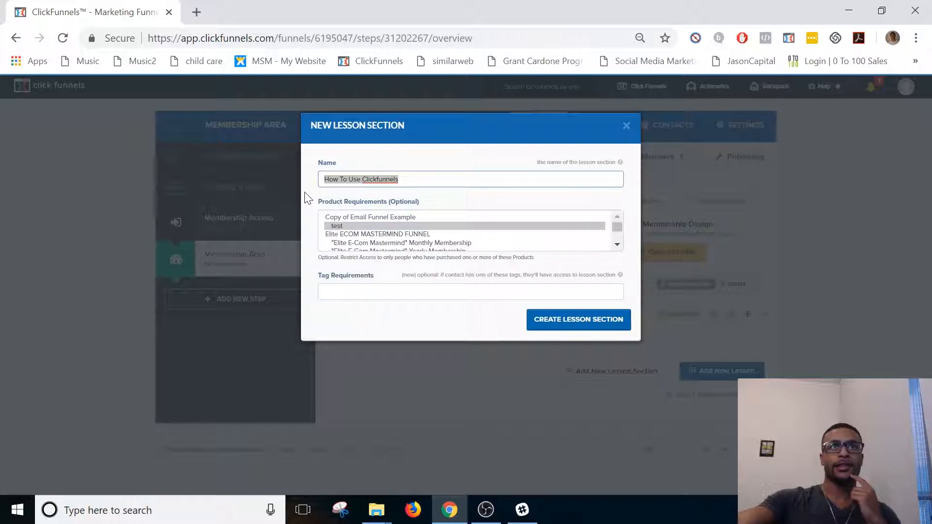
{"action": "left_click", "coordinate": [339, 231]}
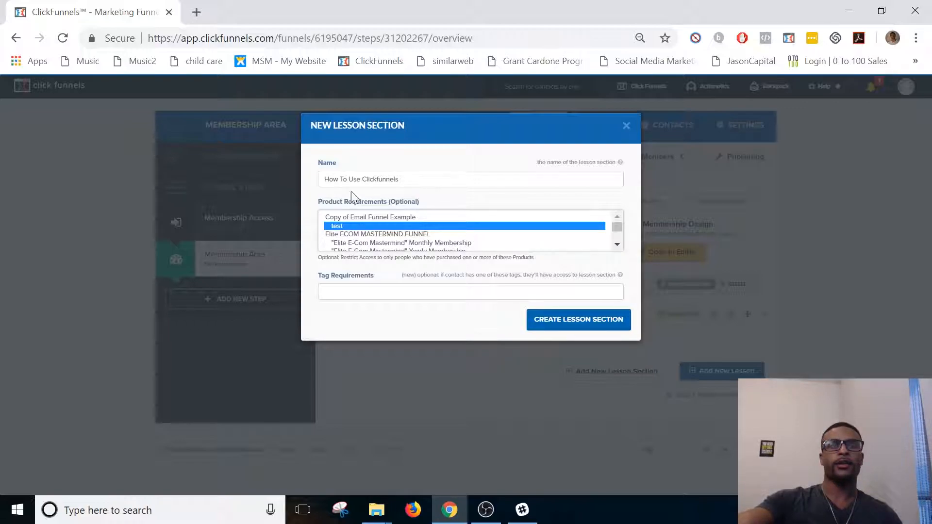
{"action": "left_click_drag", "start_coordinate": [354, 241], "coordinate": [353, 255]}
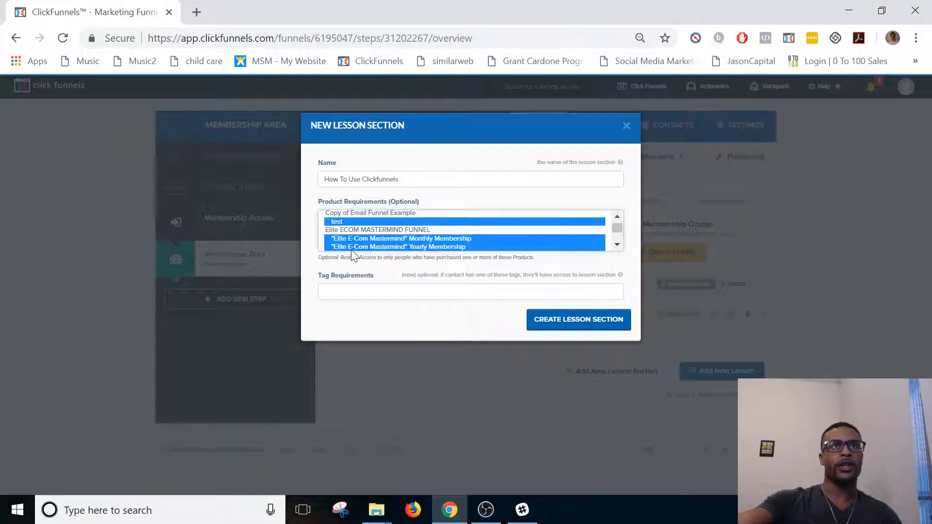
{"action": "left_click", "coordinate": [362, 225]}
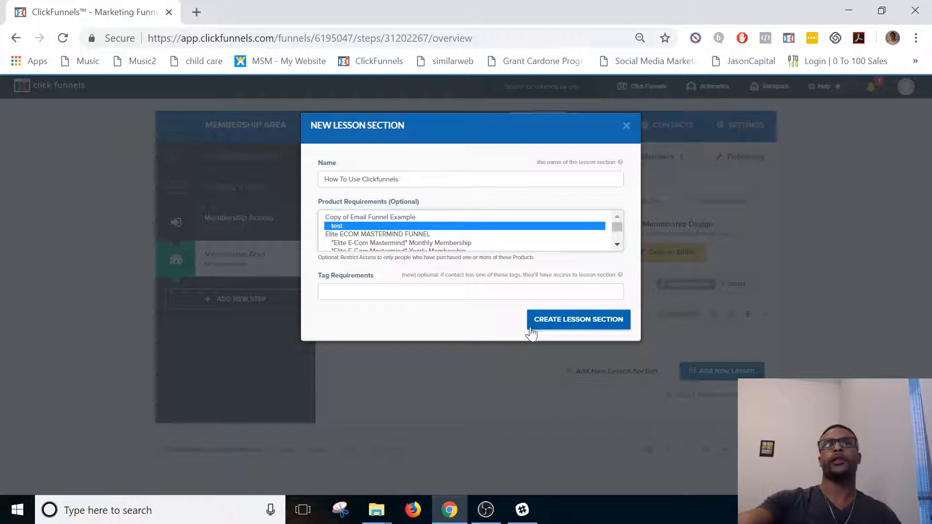
{"action": "left_click", "coordinate": [416, 179]}
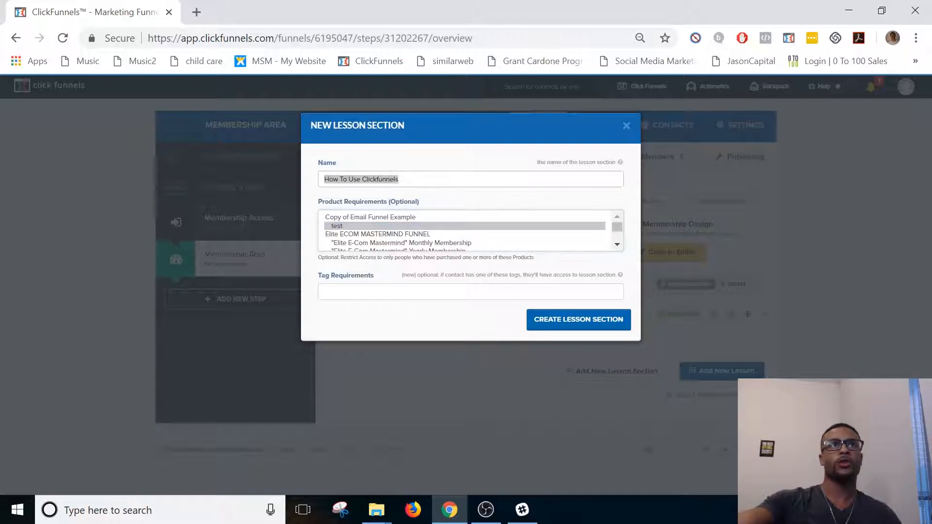
{"action": "left_click", "coordinate": [562, 326]}
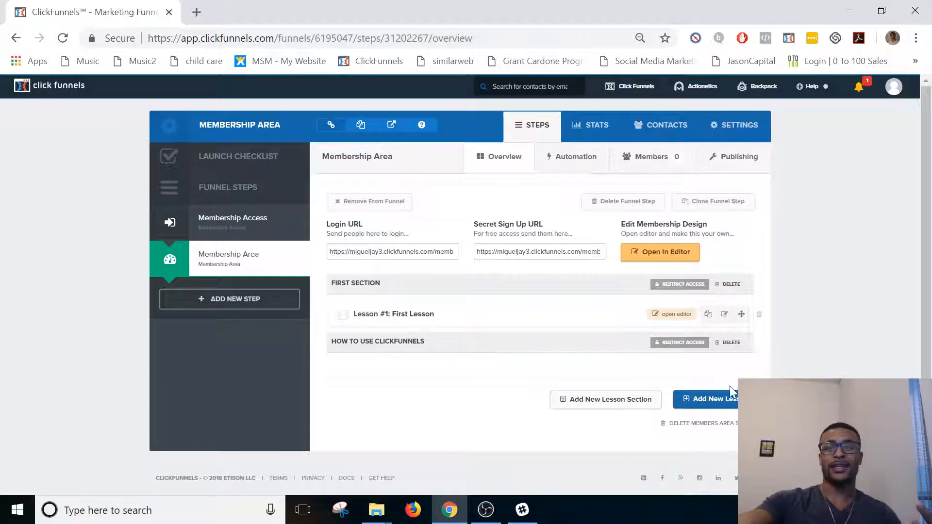
Start a new lesson in the How To Use Clickfunnels section and name it "How To Create A Membership Area".
{"action": "left_click", "coordinate": [712, 396]}
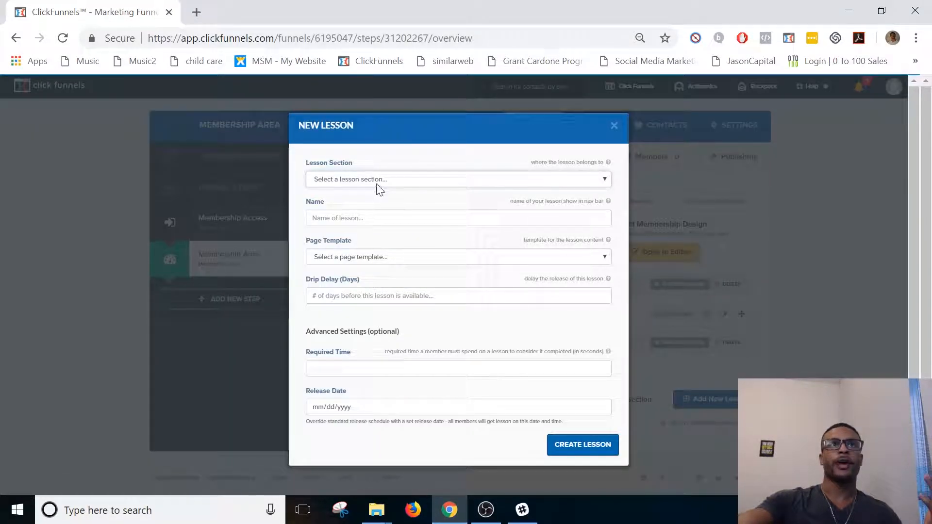
{"action": "left_click", "coordinate": [377, 181]}
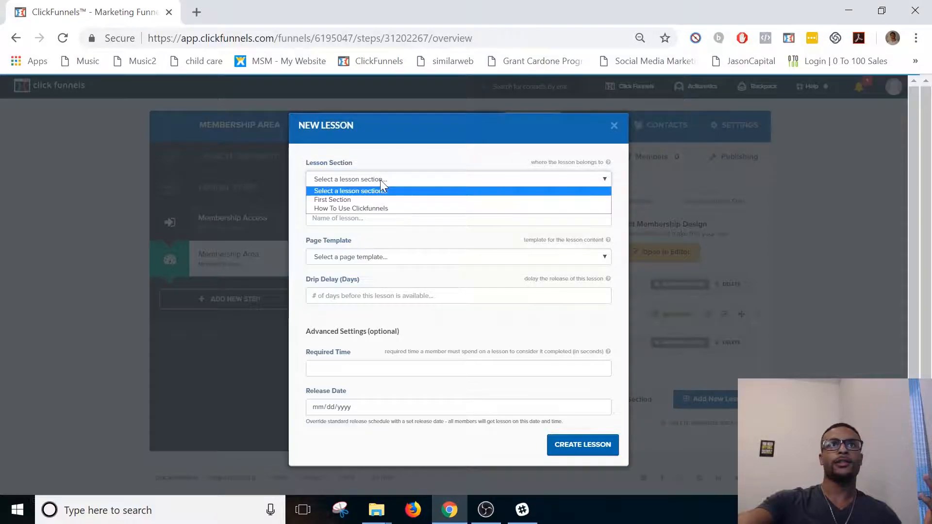
{"action": "left_click", "coordinate": [383, 209]}
{"action": "left_click", "coordinate": [313, 218]}
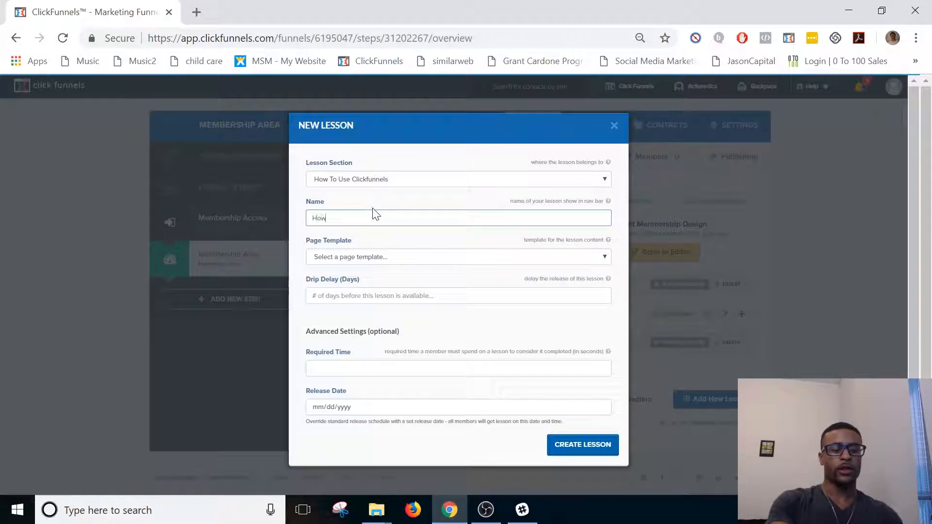
{"action": "type", "text": "How To Create A"}
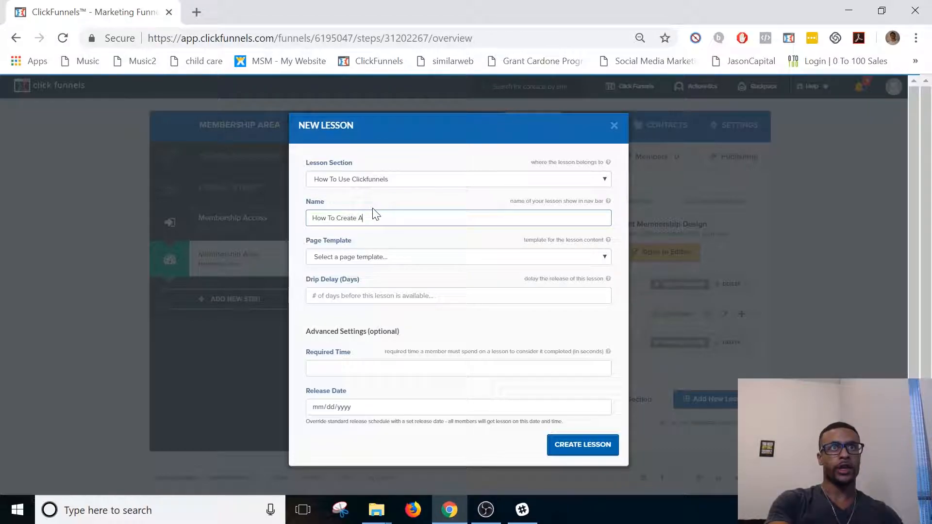
{"action": "type", "text": " Membership Area"}
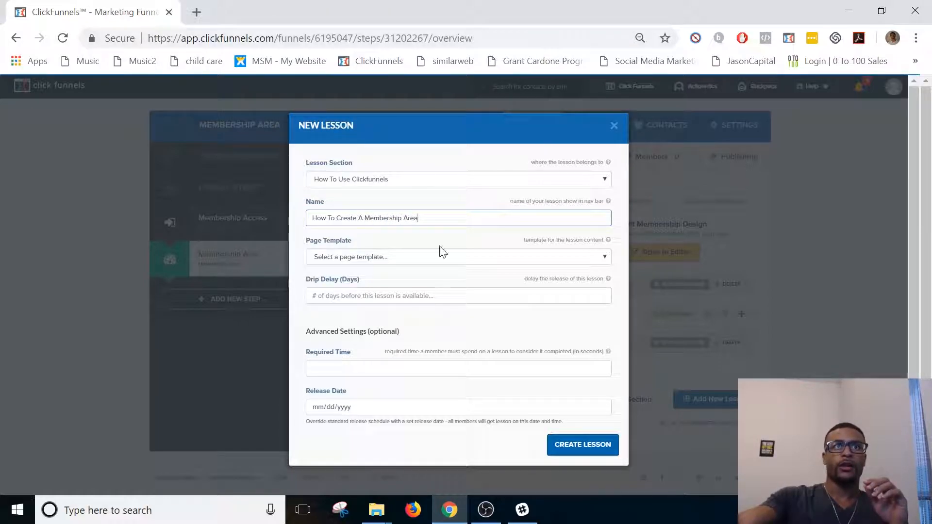
Set the lesson's page template to Video Lesson and create it without a drip delay, required time or release date.
{"action": "left_click", "coordinate": [414, 262]}
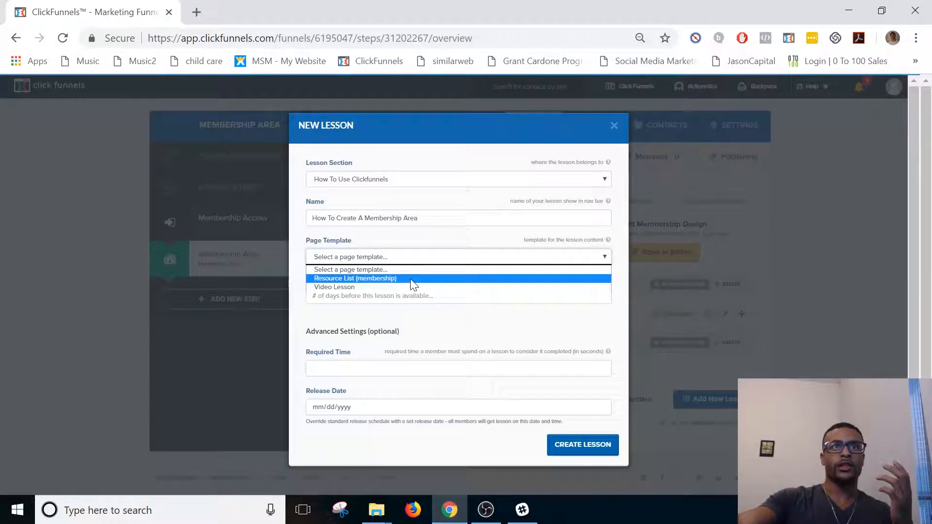
{"action": "left_click", "coordinate": [401, 288]}
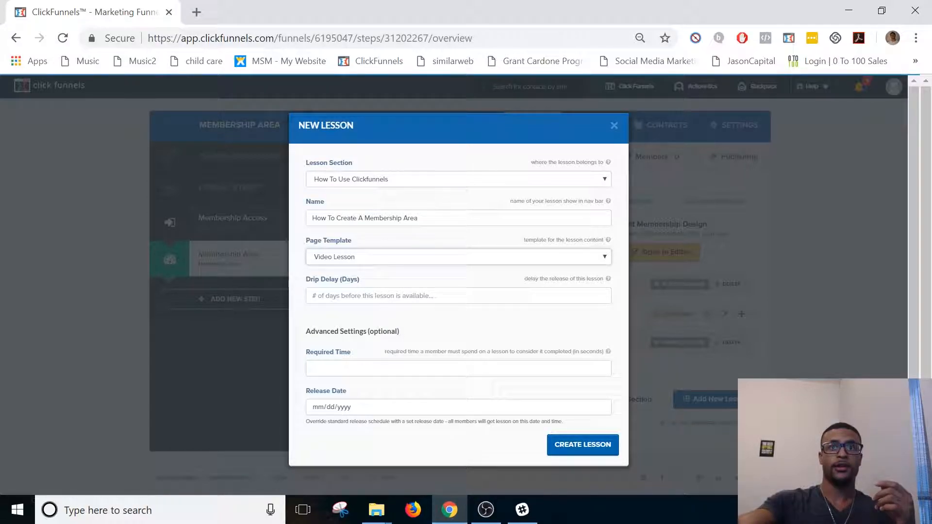
{"action": "left_click", "coordinate": [524, 368]}
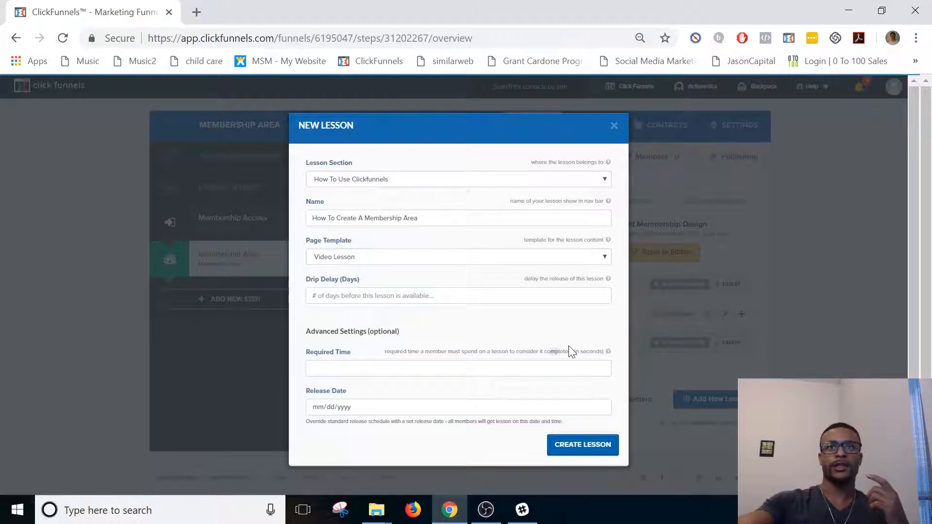
{"action": "left_click", "coordinate": [353, 407]}
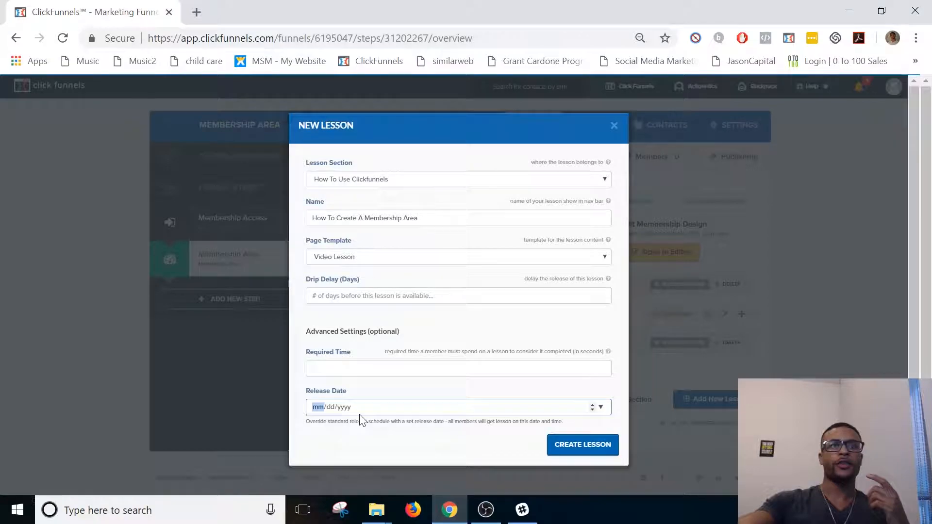
{"action": "left_click", "coordinate": [351, 447]}
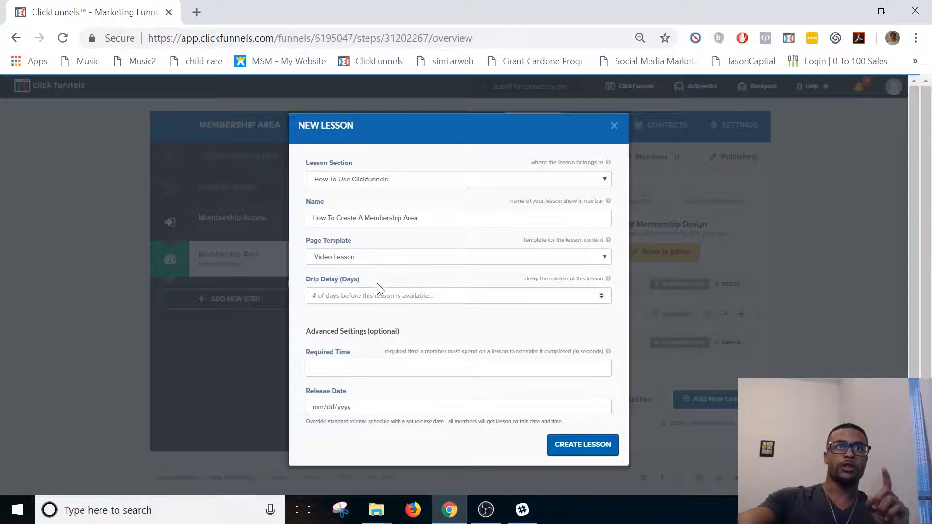
{"action": "left_click", "coordinate": [576, 443]}
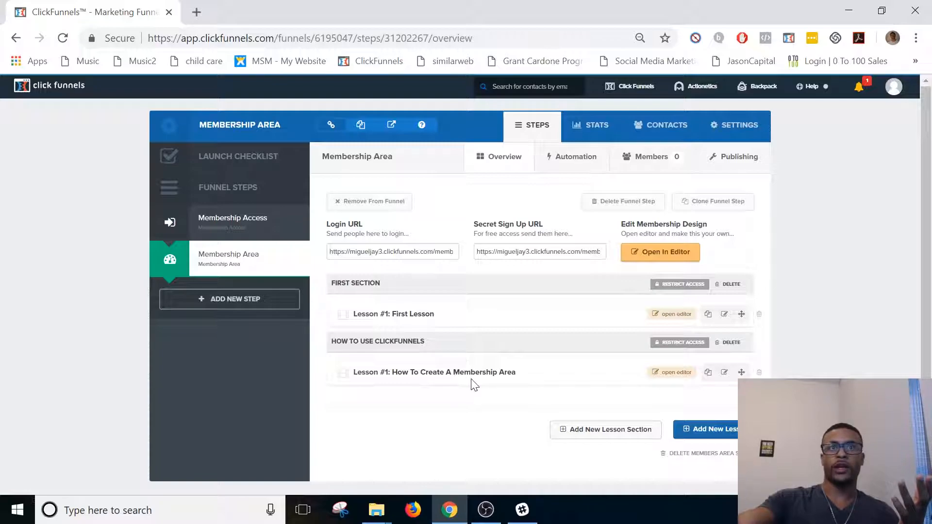
Review the settings of the "How To Create A Membership Area" lesson and close them without updating the lesson.
{"action": "left_click", "coordinate": [725, 373]}
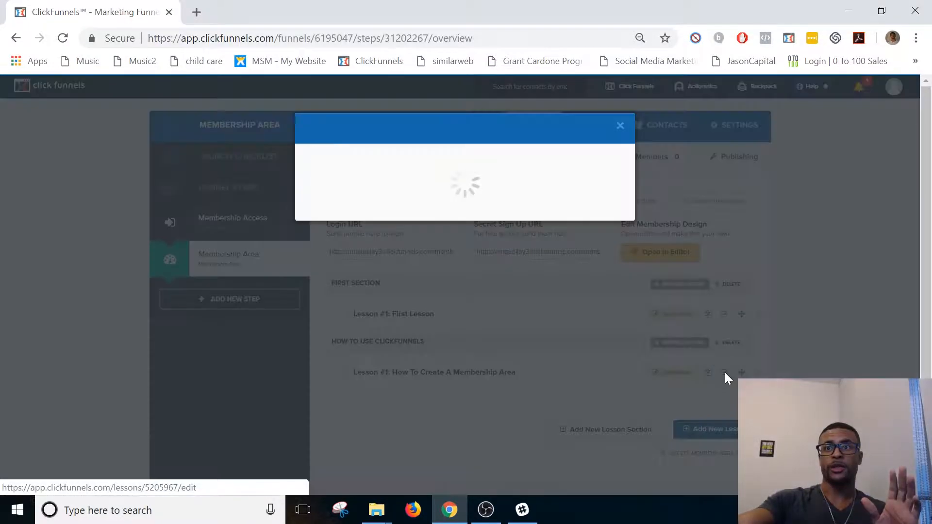
{"action": "left_click", "coordinate": [621, 126]}
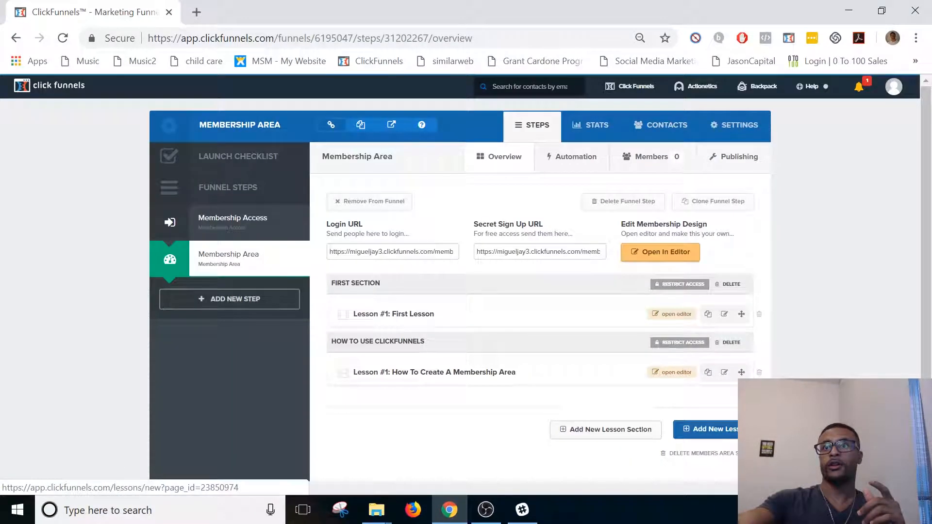
{"action": "left_click", "coordinate": [725, 372]}
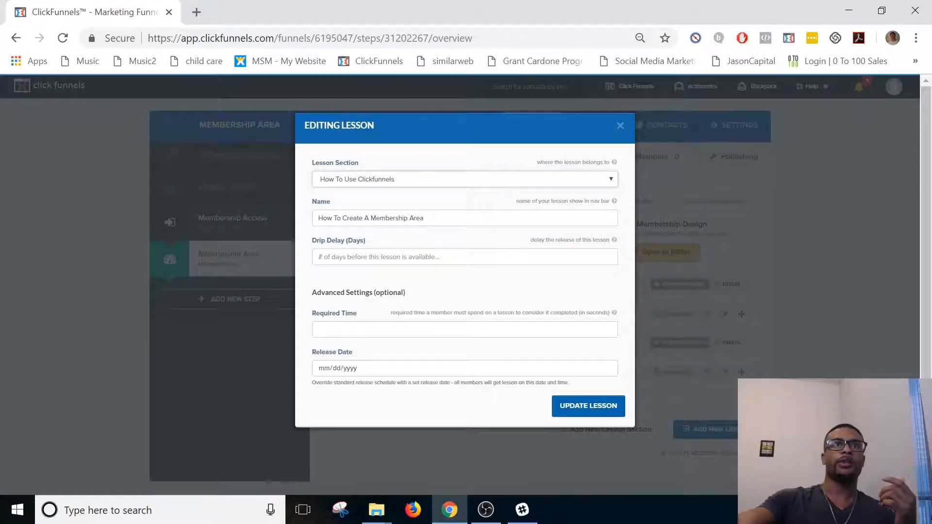
{"action": "triple_click", "coordinate": [408, 218]}
{"action": "left_click", "coordinate": [569, 177]}
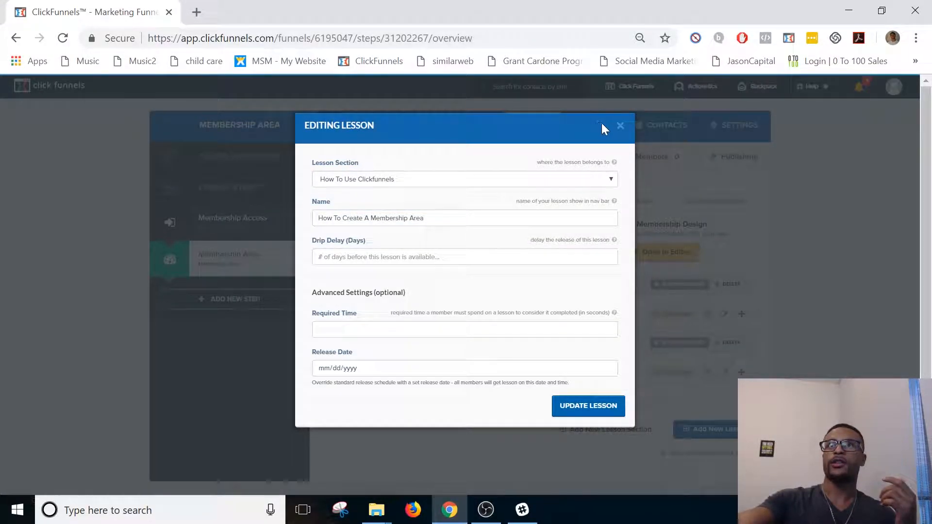
{"action": "left_click", "coordinate": [620, 126]}
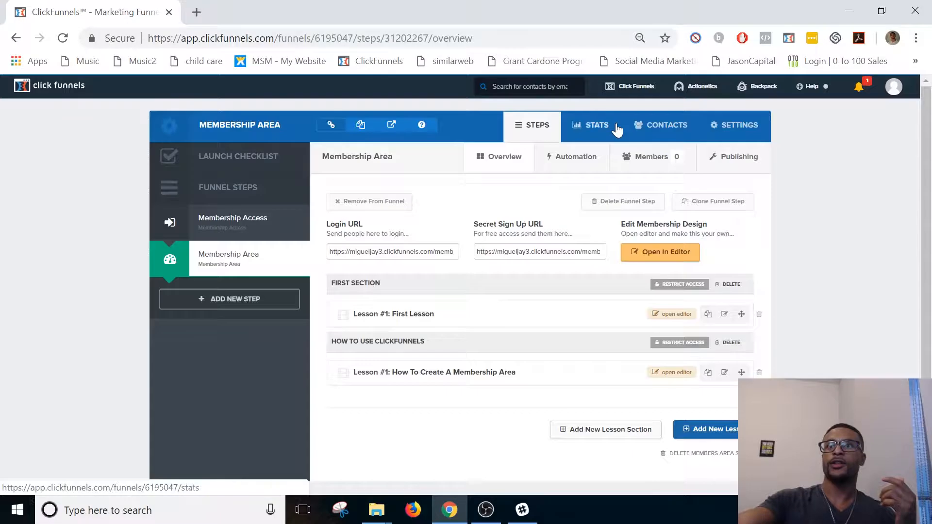
Open the "How To Create A Membership Area" lesson page in the editor and change its headline to "Membership Area Tutorial".
{"action": "left_click", "coordinate": [668, 375]}
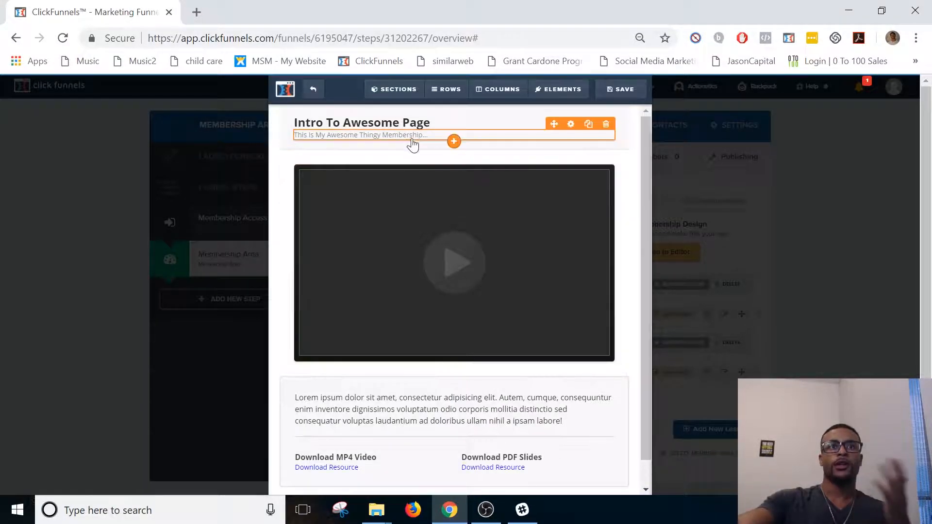
{"action": "scroll", "coordinate": [499, 251], "scroll_direction": "down", "scroll_amount": 2}
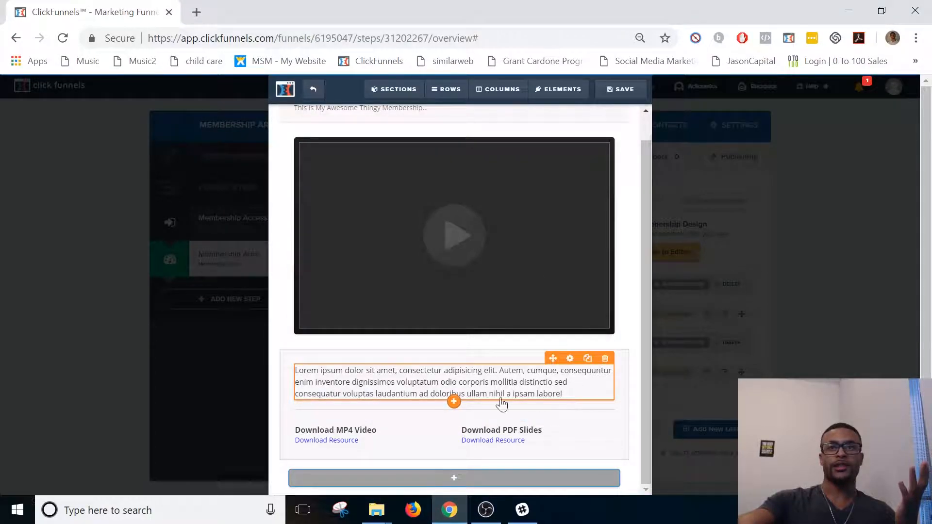
{"action": "scroll", "coordinate": [442, 403], "scroll_direction": "up", "scroll_amount": 2}
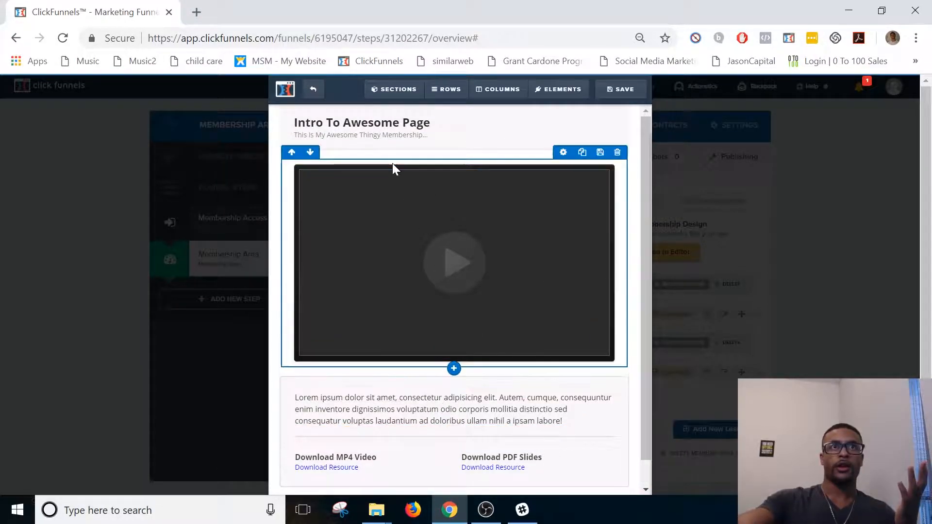
{"action": "double_click", "coordinate": [384, 124]}
{"action": "left_click", "coordinate": [393, 124]}
{"action": "key", "text": "ctrl+a"}
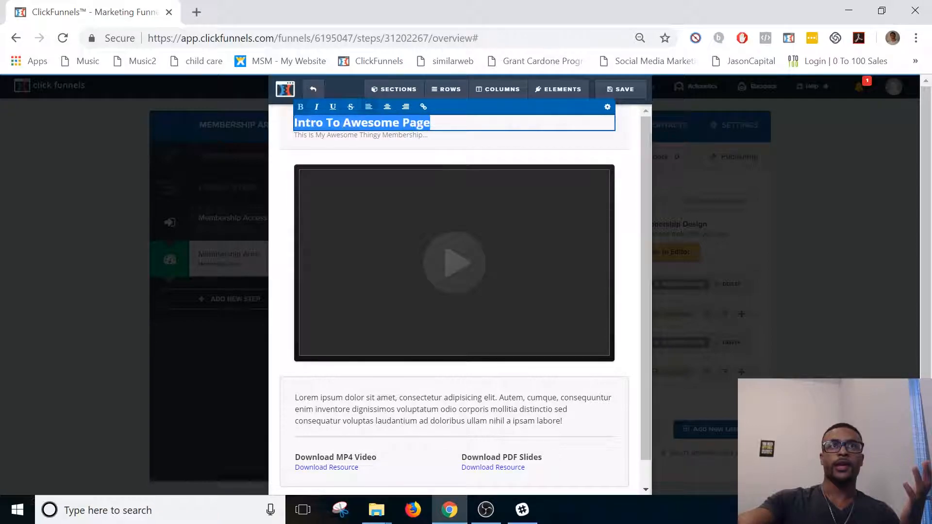
{"action": "mouse_move", "coordinate": [403, 96]}
{"action": "type", "text": "How"}
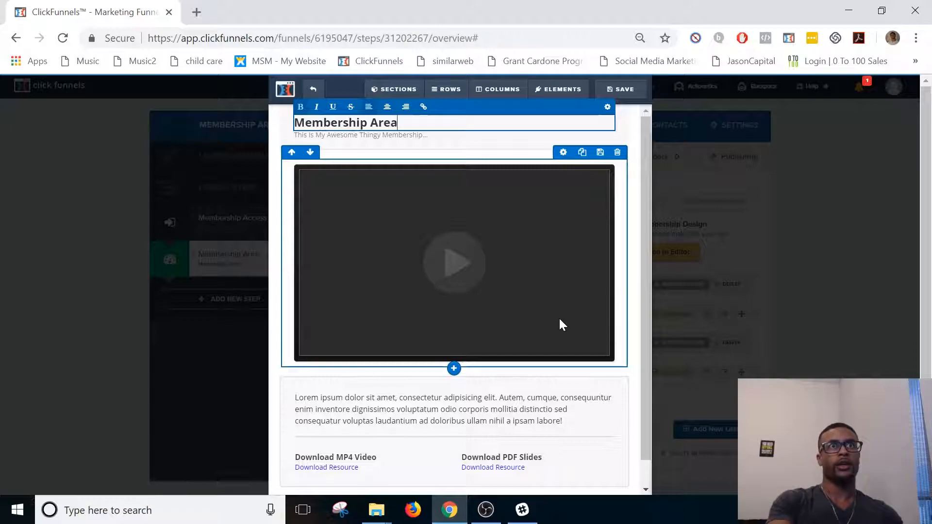
{"action": "type", "text": "orial"}
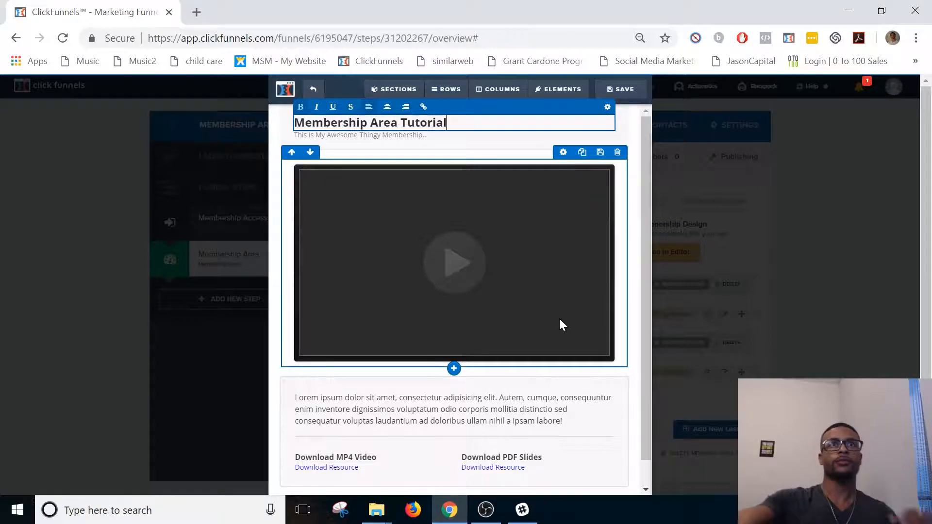
{"action": "left_click", "coordinate": [428, 152]}
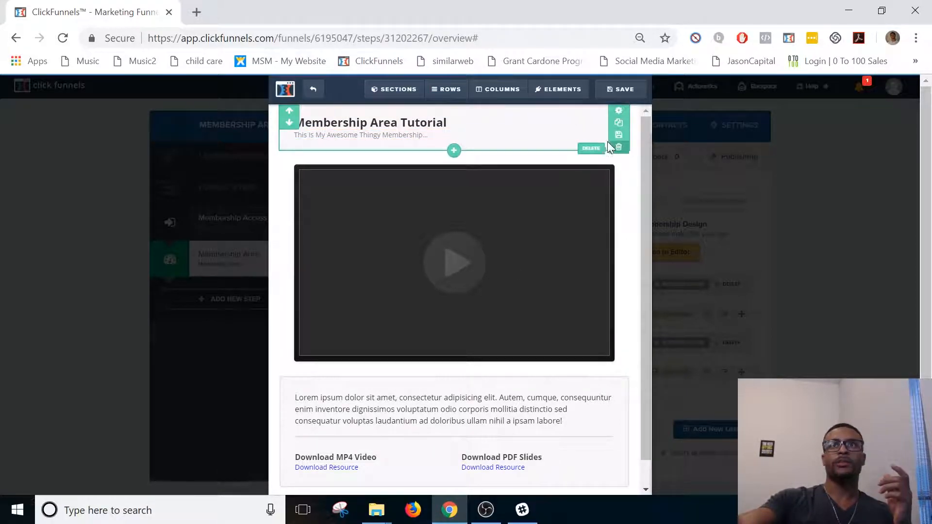
Delete the subheadline, the section with the description and download links, and the empty section below the video.
{"action": "left_click", "coordinate": [606, 125]}
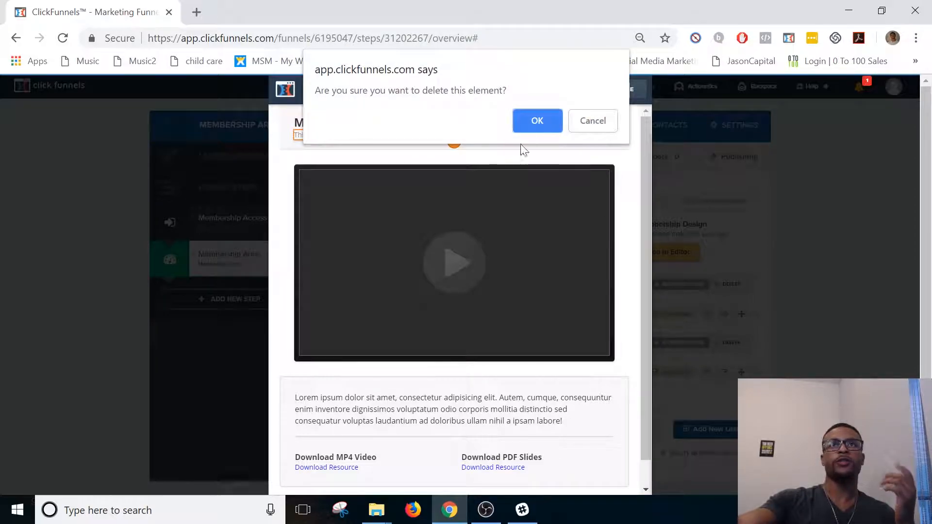
{"action": "left_click", "coordinate": [537, 121]}
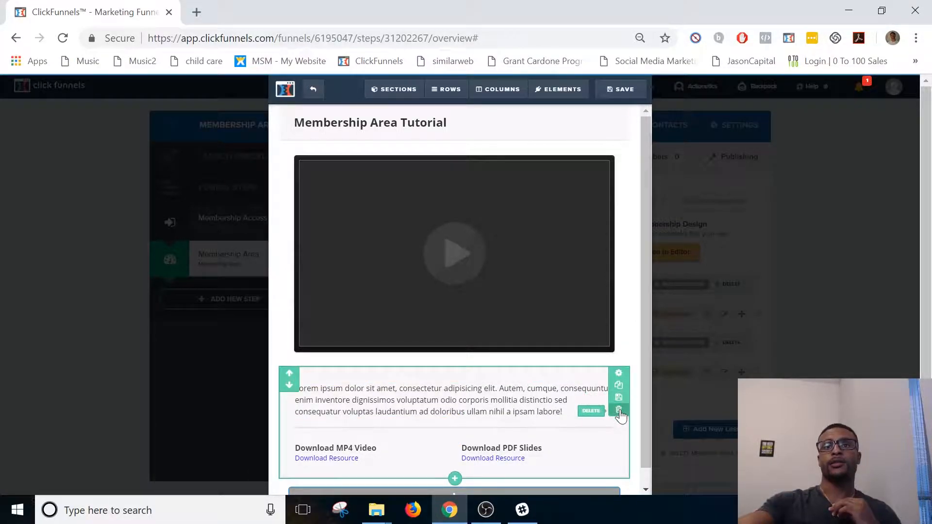
{"action": "left_click", "coordinate": [619, 411]}
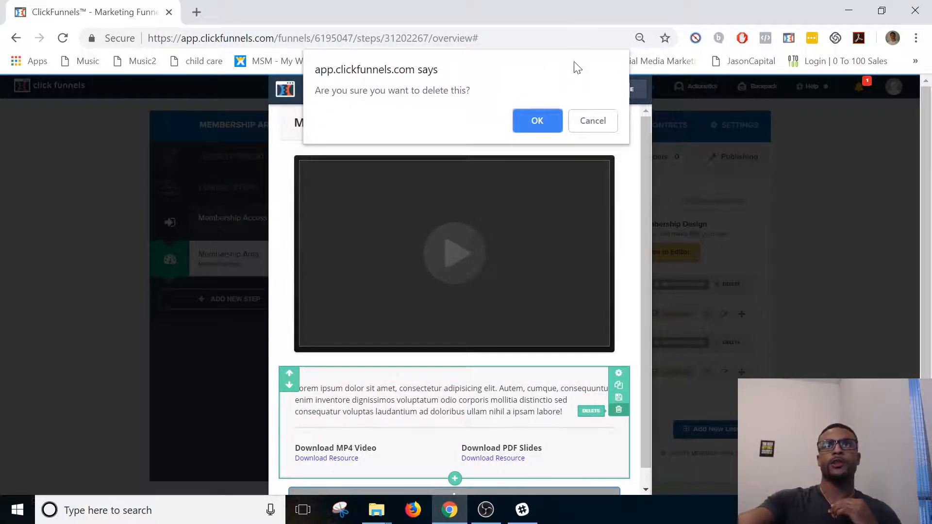
{"action": "left_click", "coordinate": [536, 121]}
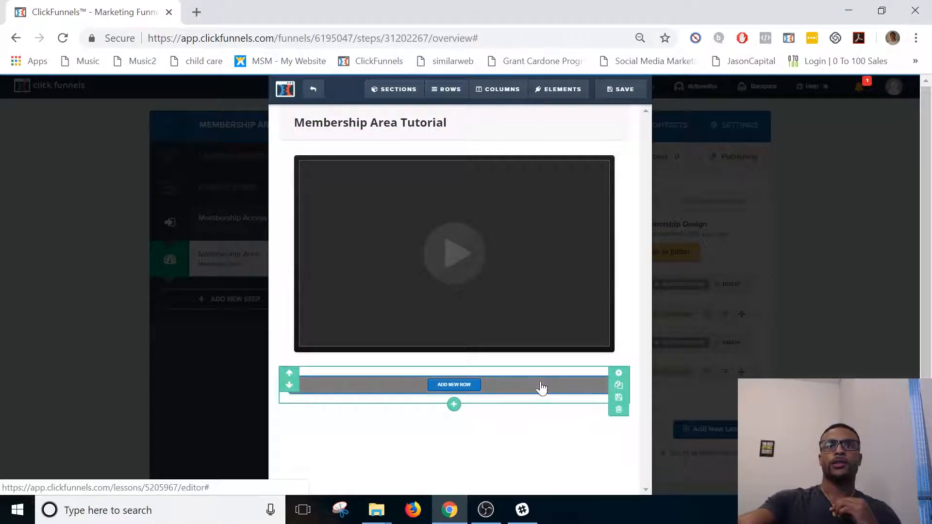
{"action": "left_click", "coordinate": [619, 411]}
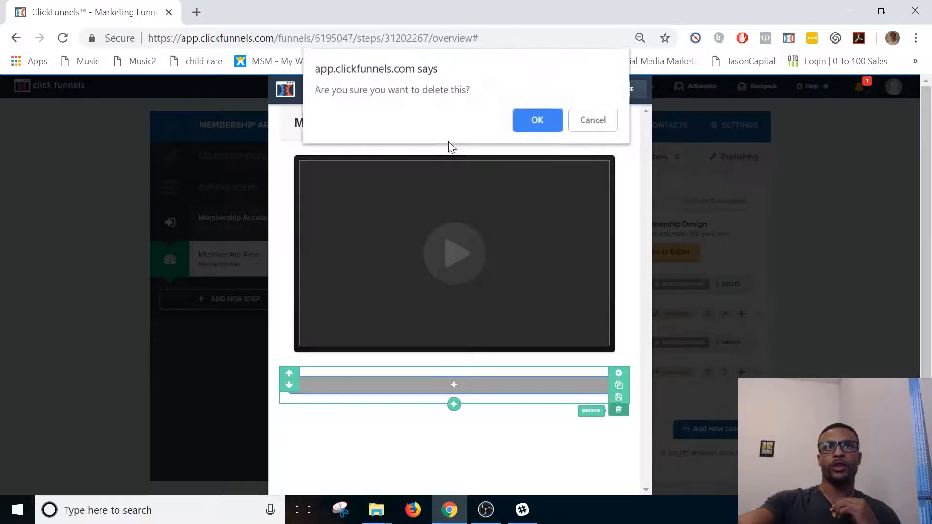
{"action": "left_click", "coordinate": [536, 121]}
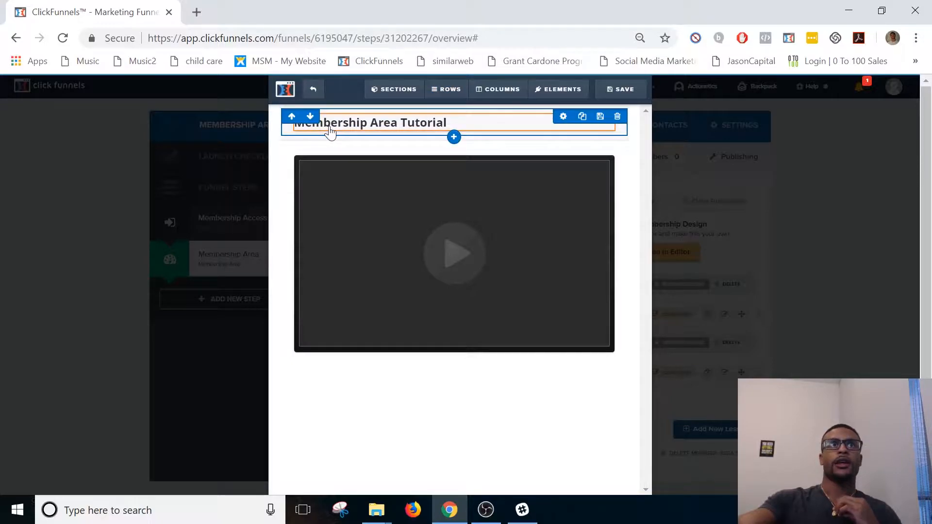
Center the "Membership Area Tutorial" headline on the lesson page.
{"action": "left_click", "coordinate": [398, 123]}
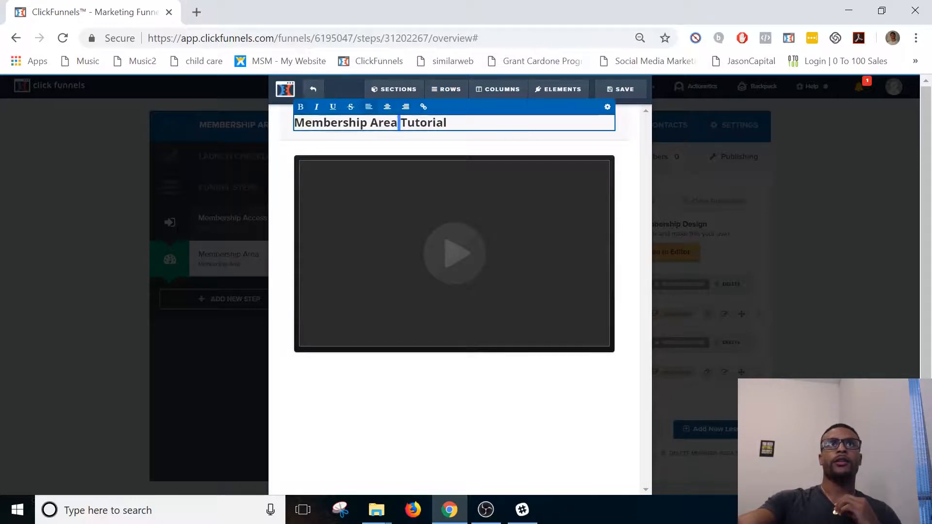
{"action": "key", "text": "ctrl+a"}
{"action": "left_click", "coordinate": [388, 107]}
{"action": "left_click", "coordinate": [513, 420]}
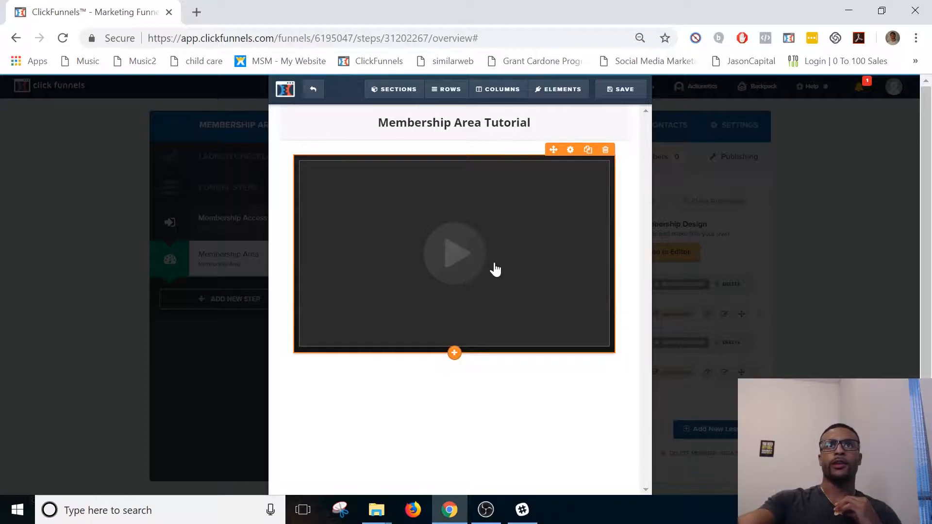
Open the video element's settings, and copy the URL of the YouTube video "bbno$ - bad girl ft. BAINS" from a new browser tab.
{"action": "left_click", "coordinate": [495, 270]}
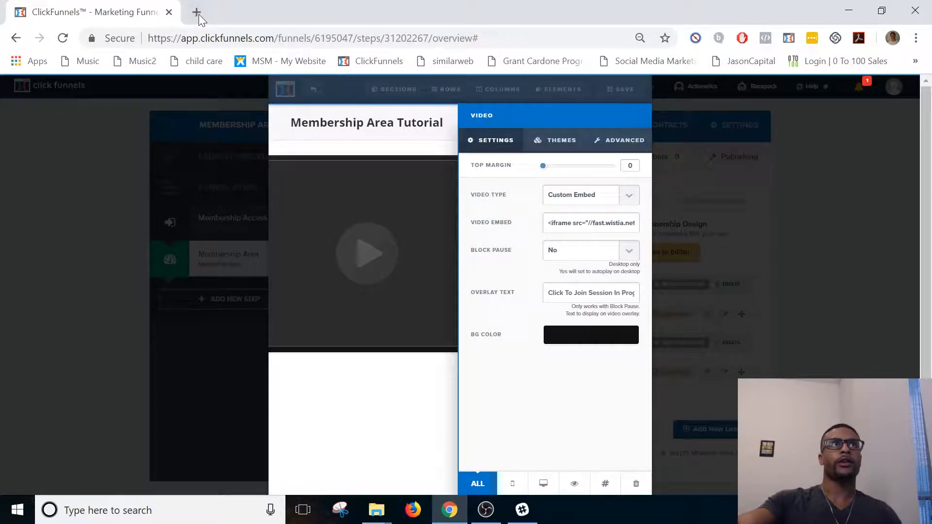
{"action": "left_click", "coordinate": [197, 12]}
{"action": "type", "text": "you"}
{"action": "key", "text": "Return"}
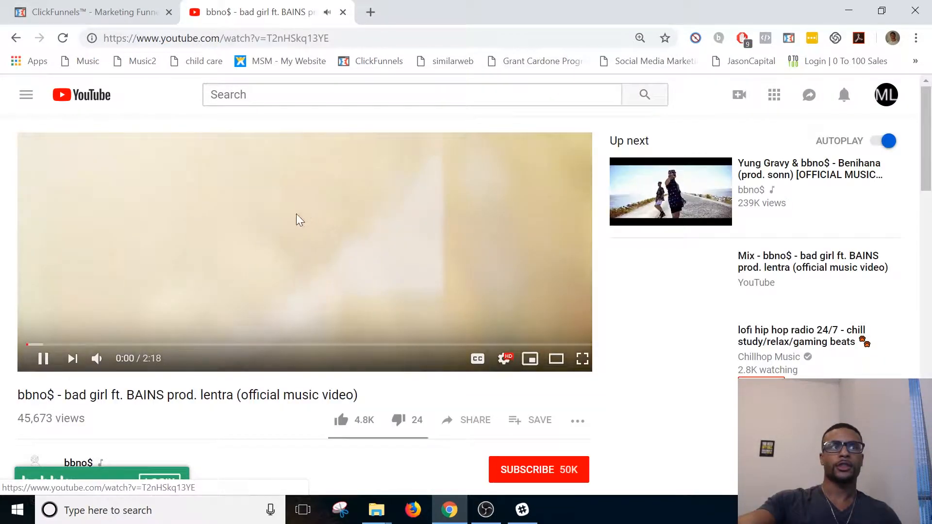
{"action": "left_click", "coordinate": [283, 235]}
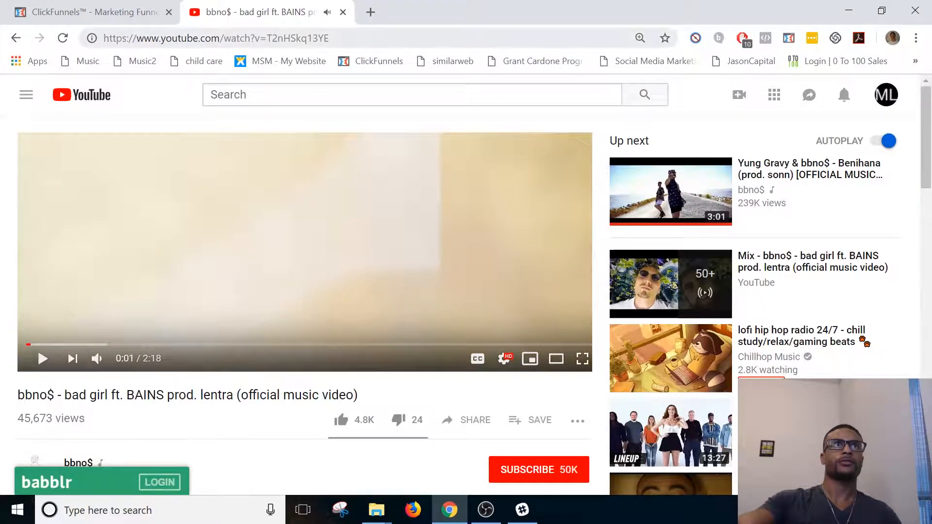
{"action": "left_click", "coordinate": [282, 43]}
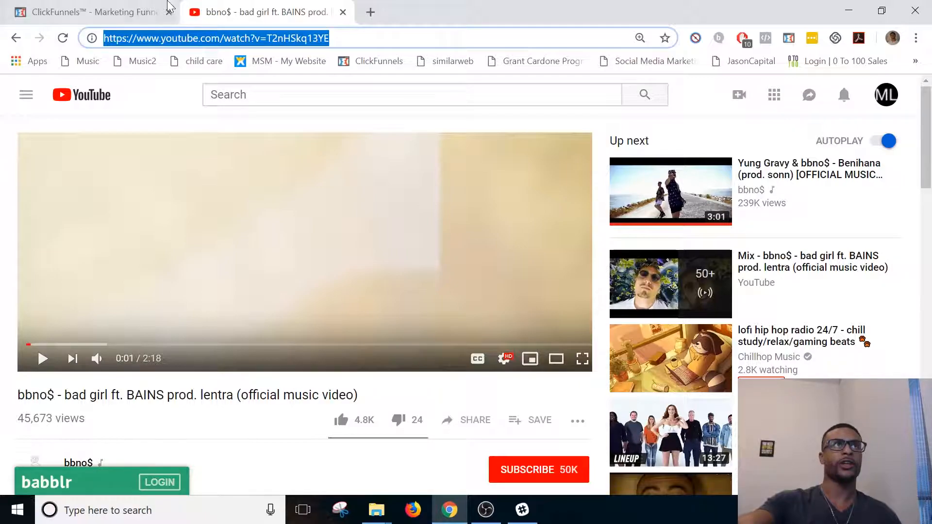
{"action": "left_click", "coordinate": [92, 12]}
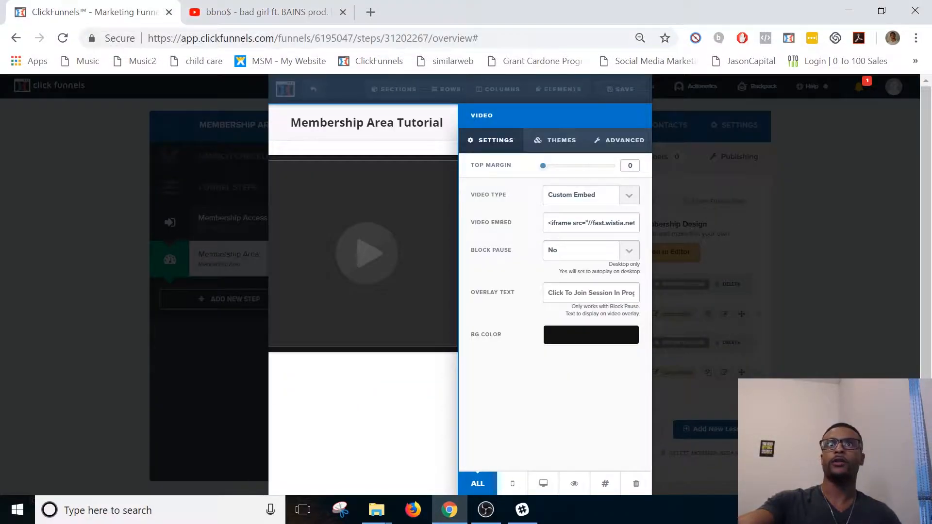
{"action": "left_click", "coordinate": [581, 203]}
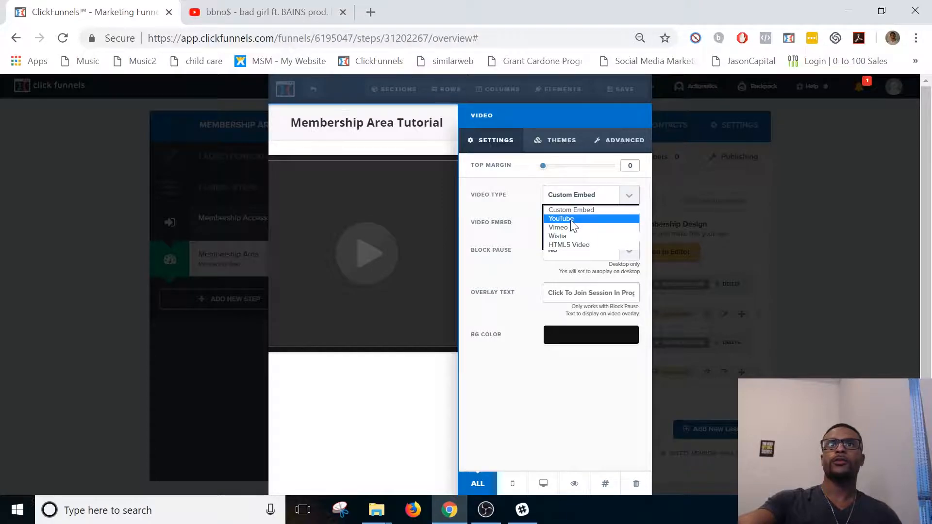
{"action": "left_click", "coordinate": [571, 223]}
{"action": "key", "text": "ctrl+v"}
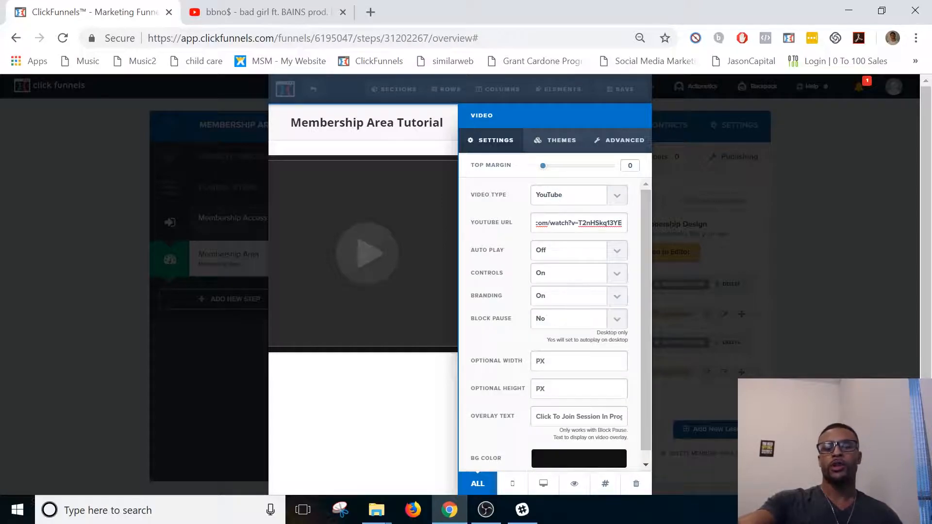
{"action": "left_click", "coordinate": [546, 238]}
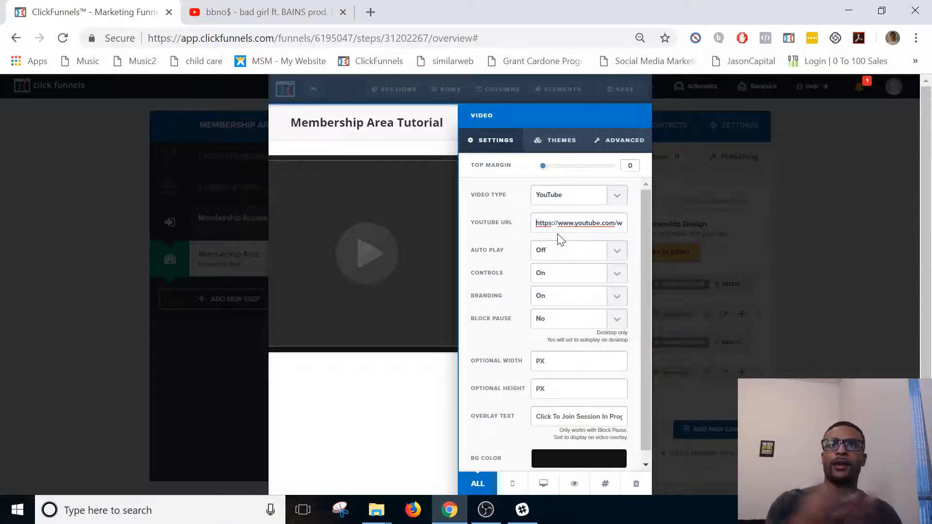
Examine the available video types and the auto play, controls, branding, block pause, size and overlay options of the lesson video.
{"action": "left_click", "coordinate": [574, 200]}
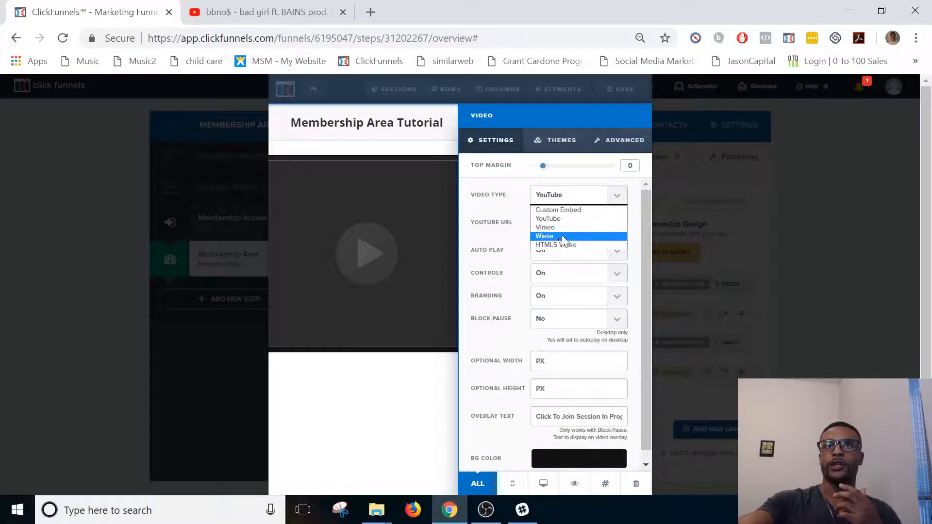
{"action": "left_click", "coordinate": [506, 209]}
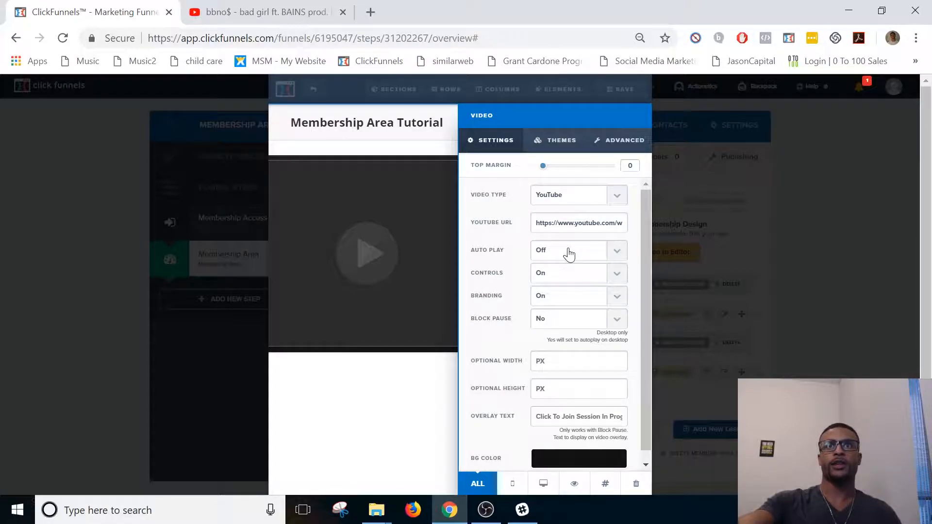
{"action": "left_click", "coordinate": [575, 200]}
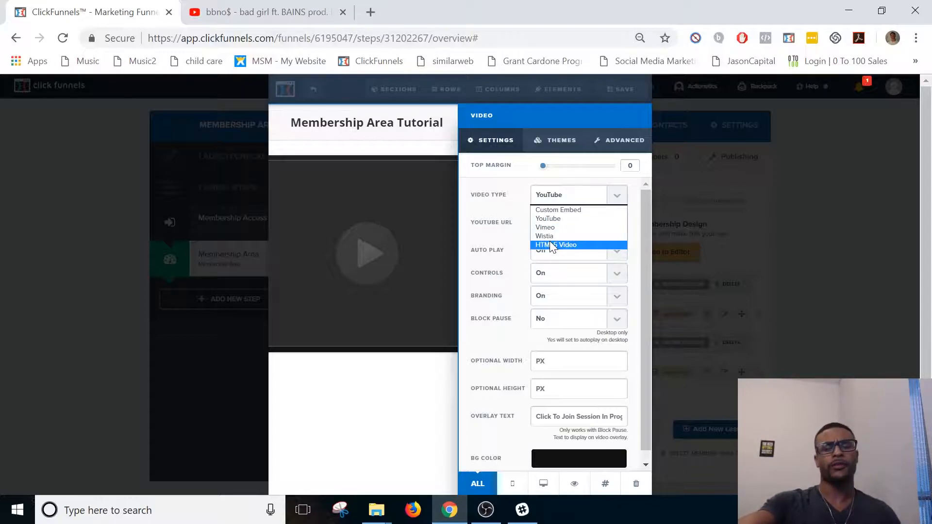
{"action": "left_click", "coordinate": [564, 218]}
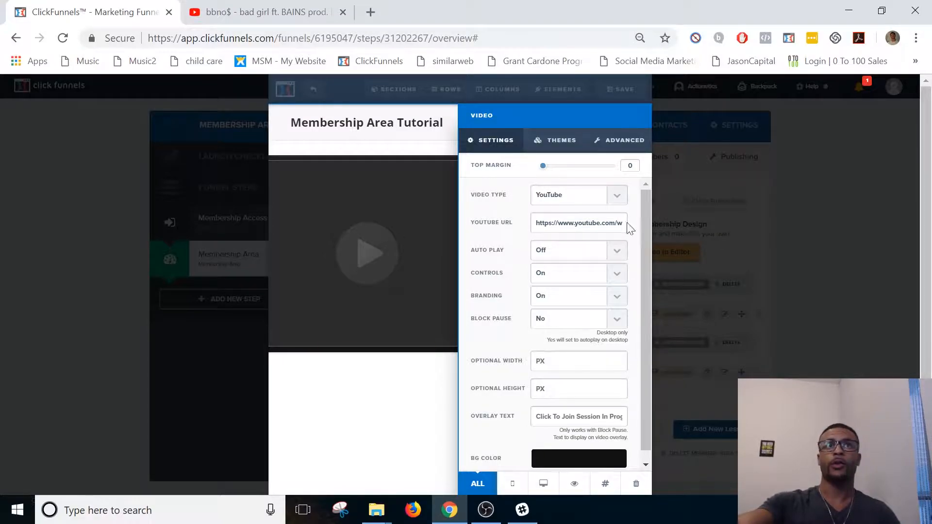
{"action": "left_click", "coordinate": [562, 261]}
{"action": "left_click", "coordinate": [487, 235]}
{"action": "left_click", "coordinate": [547, 280]}
{"action": "left_click", "coordinate": [479, 259]}
{"action": "left_click", "coordinate": [544, 300]}
{"action": "left_click", "coordinate": [495, 264]}
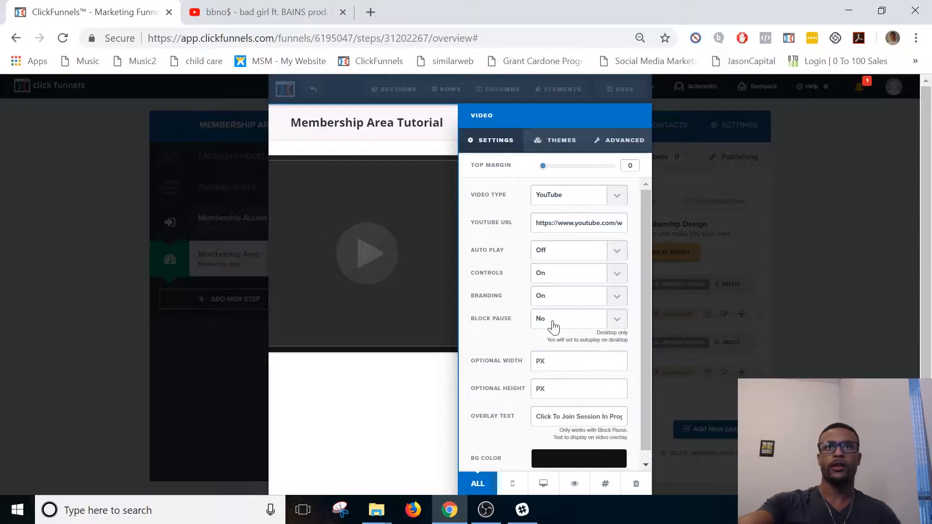
{"action": "scroll", "coordinate": [553, 333], "scroll_direction": "down", "scroll_amount": 2}
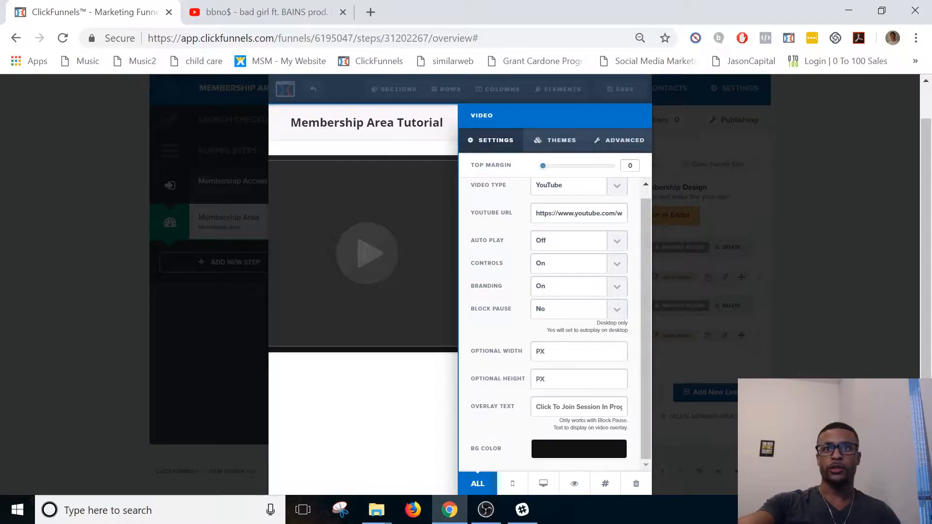
{"action": "scroll", "coordinate": [594, 407], "scroll_direction": "up", "scroll_amount": 1}
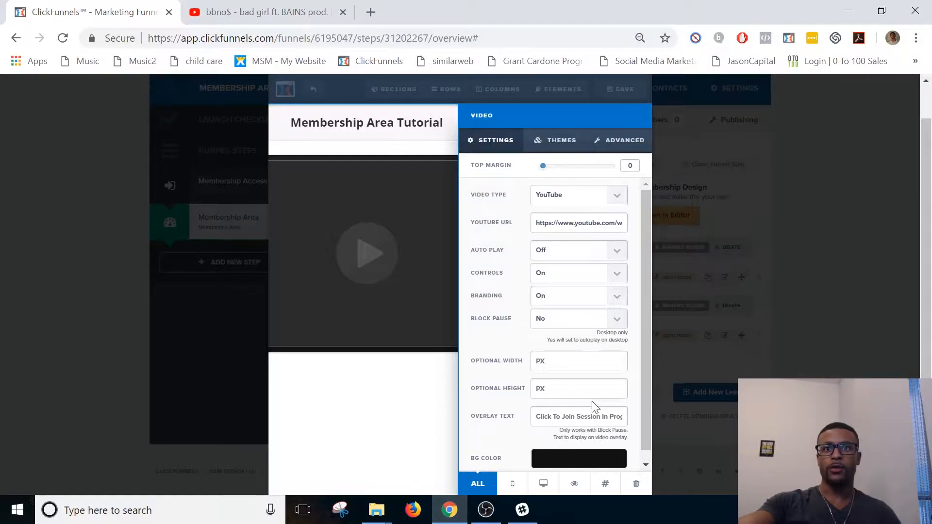
Examine the visual themes available for the lesson's video element.
{"action": "scroll", "coordinate": [434, 368], "scroll_direction": "up", "scroll_amount": 1}
{"action": "left_click", "coordinate": [556, 141]}
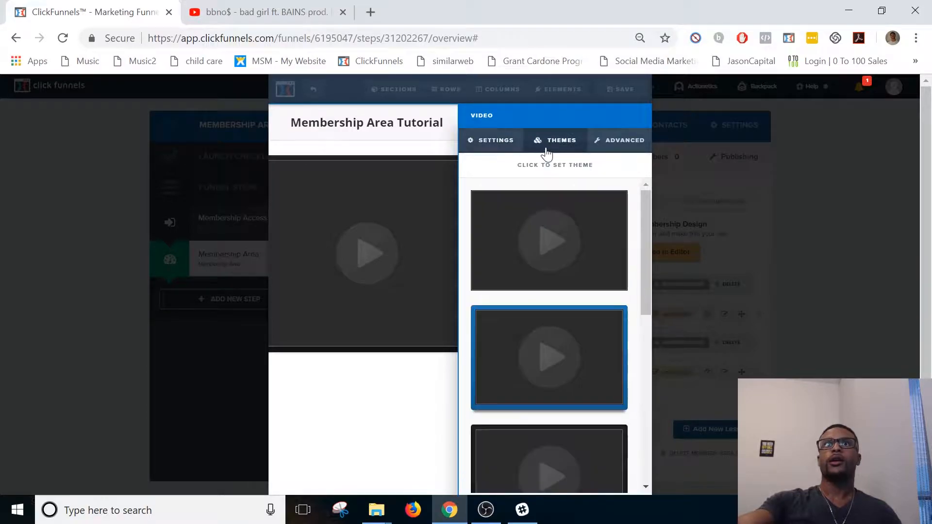
{"action": "scroll", "coordinate": [598, 345], "scroll_direction": "down", "scroll_amount": 2}
{"action": "scroll", "coordinate": [578, 354], "scroll_direction": "up", "scroll_amount": 3}
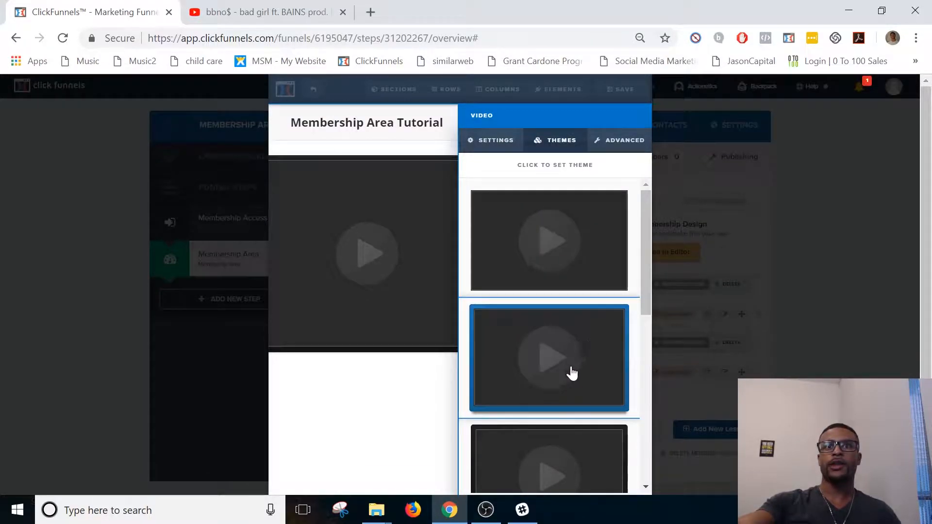
{"action": "scroll", "coordinate": [581, 350], "scroll_direction": "down", "scroll_amount": 2}
{"action": "scroll", "coordinate": [564, 387], "scroll_direction": "down", "scroll_amount": 2}
{"action": "scroll", "coordinate": [553, 277], "scroll_direction": "up", "scroll_amount": 4}
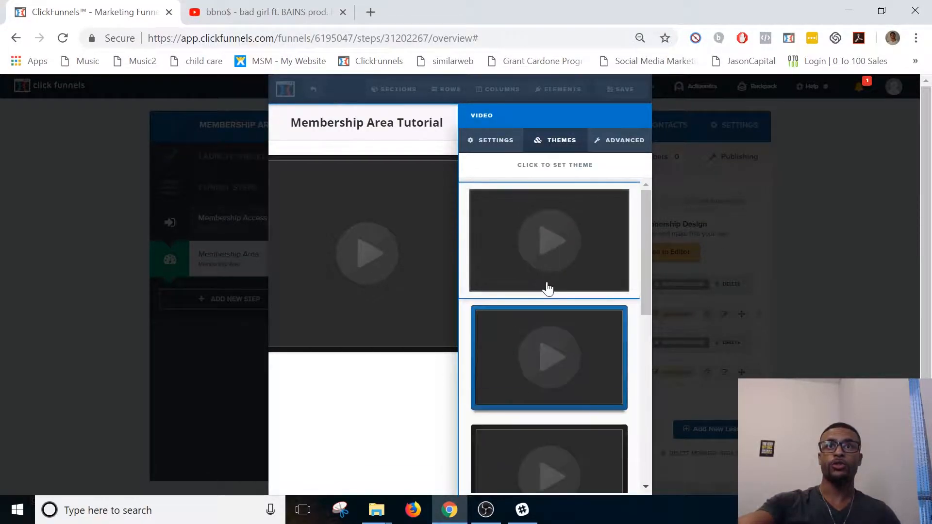
Try the 3/4 Width and Half Width options on the lesson video, and set it back to Full Width.
{"action": "left_click", "coordinate": [612, 141]}
{"action": "left_click", "coordinate": [564, 179]}
{"action": "left_click", "coordinate": [561, 194]}
{"action": "left_click", "coordinate": [571, 170]}
{"action": "left_click", "coordinate": [568, 203]}
{"action": "left_click", "coordinate": [562, 174]}
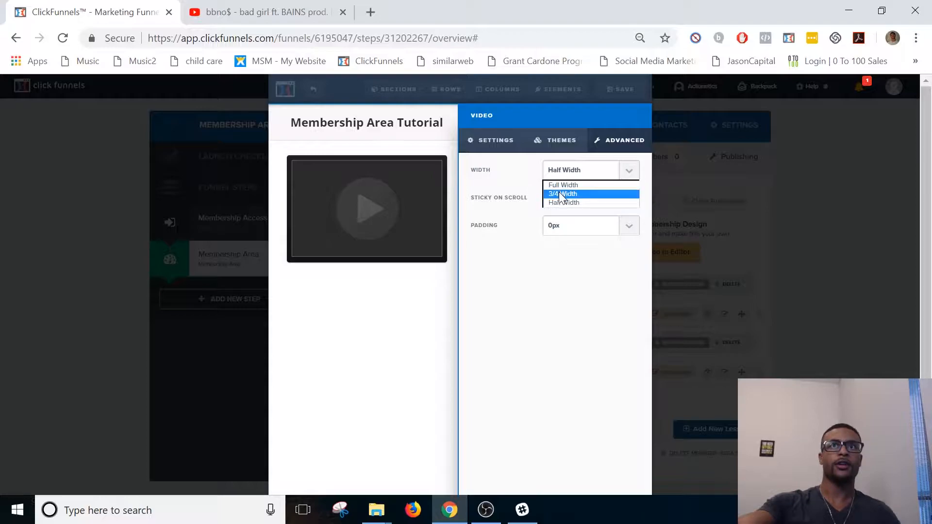
{"action": "left_click", "coordinate": [563, 185]}
Examine the sticky on scroll and padding options of the lesson video.
{"action": "left_click", "coordinate": [573, 197]}
{"action": "left_click", "coordinate": [508, 254]}
{"action": "left_click", "coordinate": [597, 226]}
{"action": "left_click", "coordinate": [500, 239]}
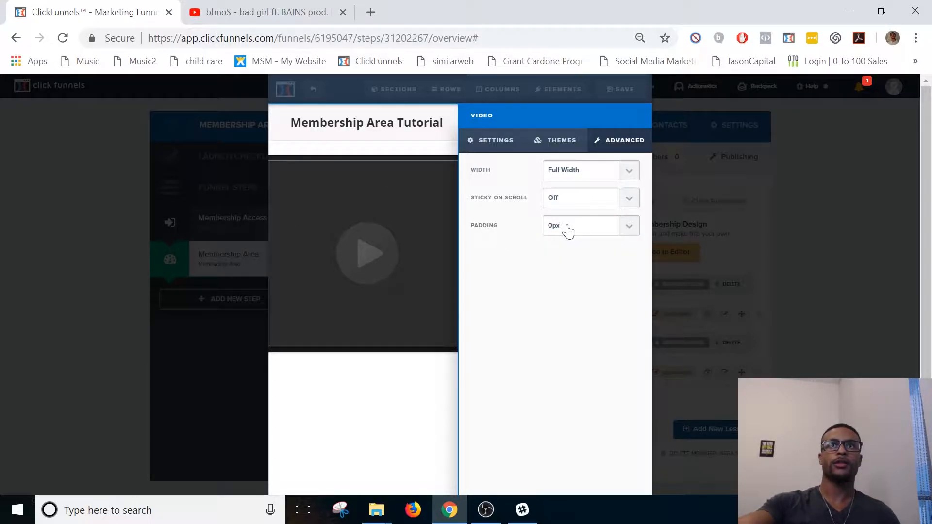
Close the video settings, save the lesson page and return to the membership area overview.
{"action": "left_click", "coordinate": [496, 141]}
{"action": "left_click", "coordinate": [428, 168]}
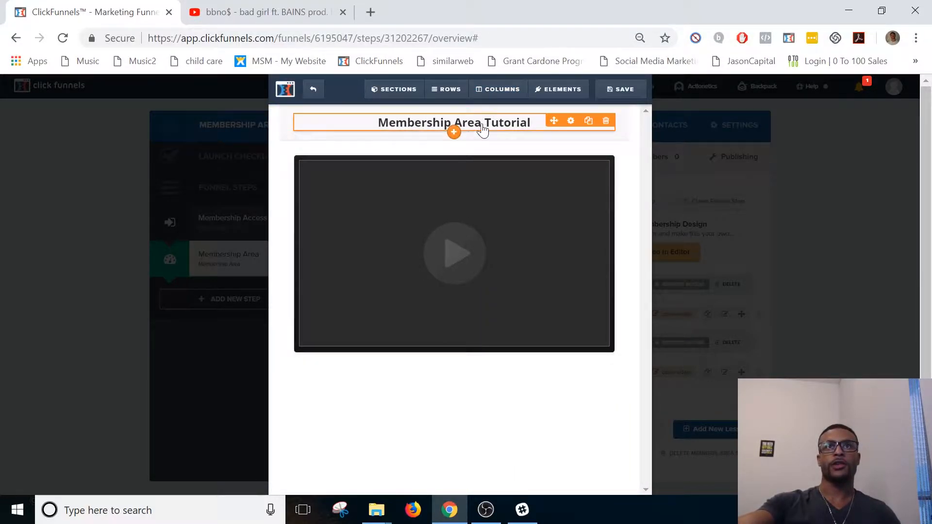
{"action": "left_click", "coordinate": [619, 92]}
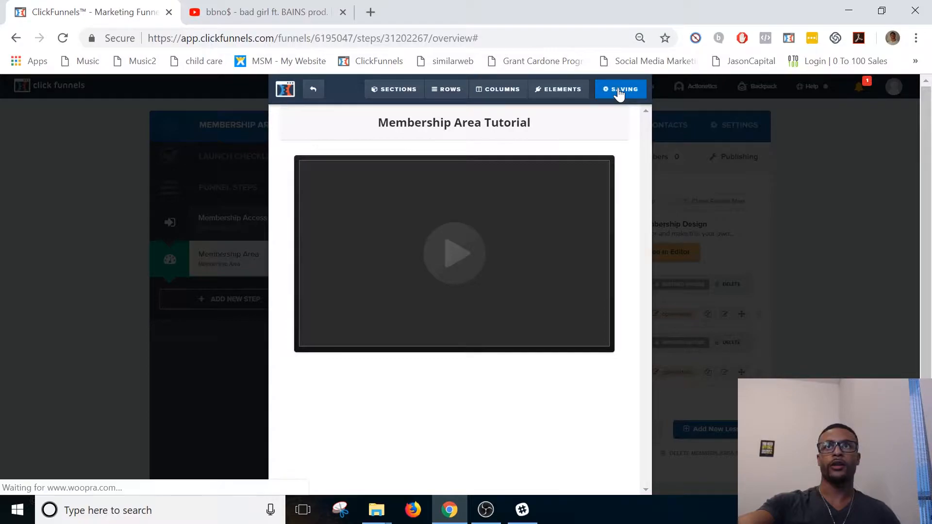
{"action": "left_click", "coordinate": [313, 89]}
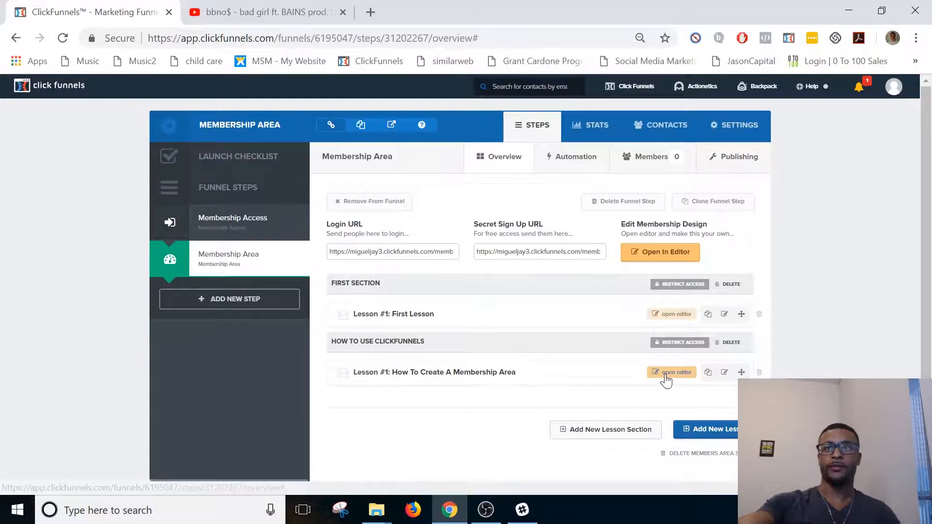
Duplicate the lesson "How To Create A Membership Area" and rename the copy "How To Put A Pixel On Your Funnel".
{"action": "left_click", "coordinate": [708, 374]}
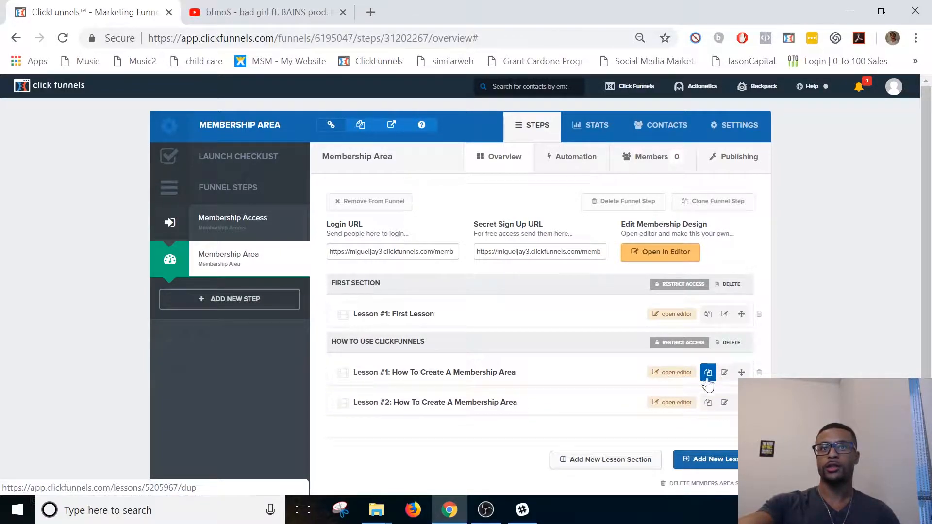
{"action": "left_click", "coordinate": [725, 403]}
{"action": "left_click_drag", "start_coordinate": [424, 218], "coordinate": [409, 218]}
{"action": "key", "text": "ctrl+a"}
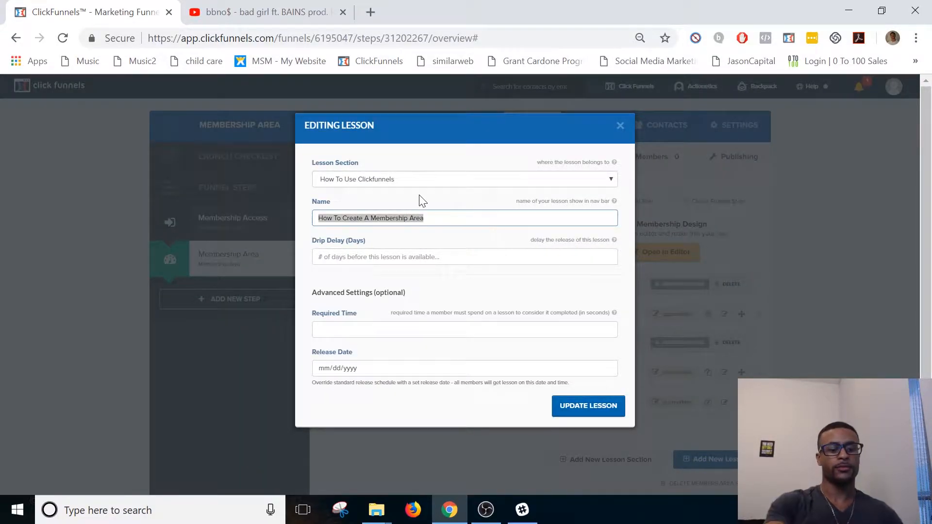
{"action": "type", "text": "How To Pu"}
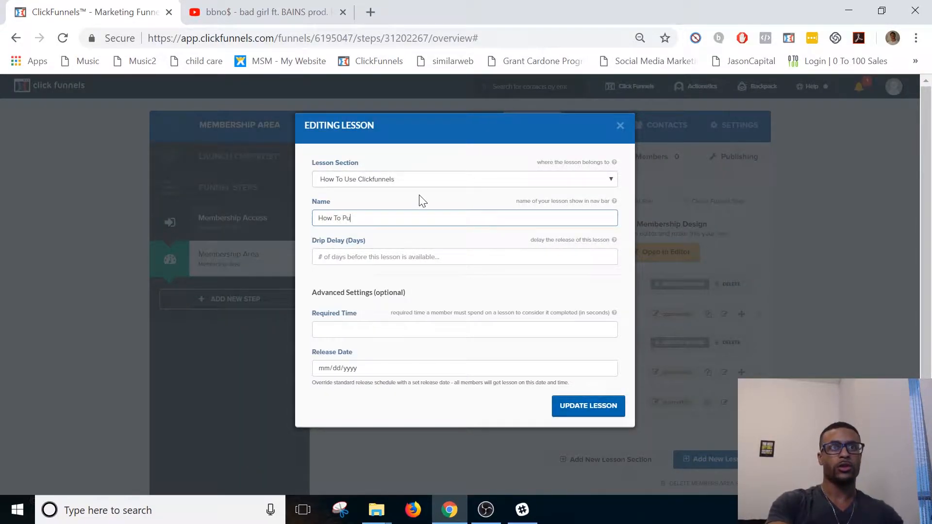
{"action": "type", "text": "t A Pixel O"}
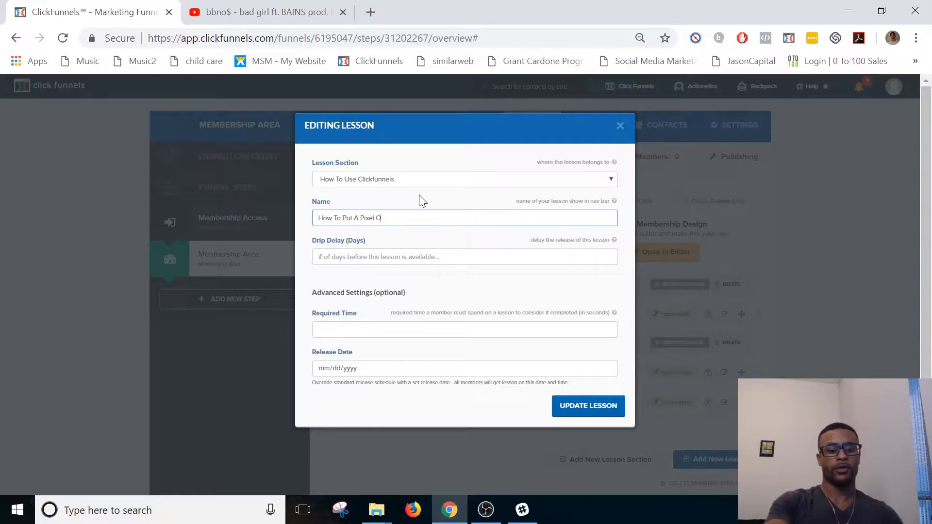
{"action": "type", "text": "n Your Funn"}
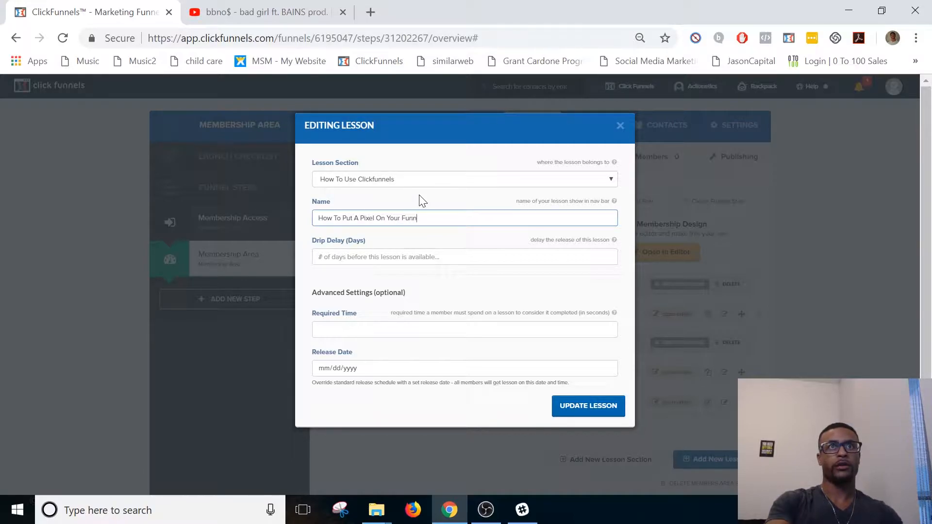
{"action": "type", "text": "el"}
{"action": "left_click", "coordinate": [602, 411]}
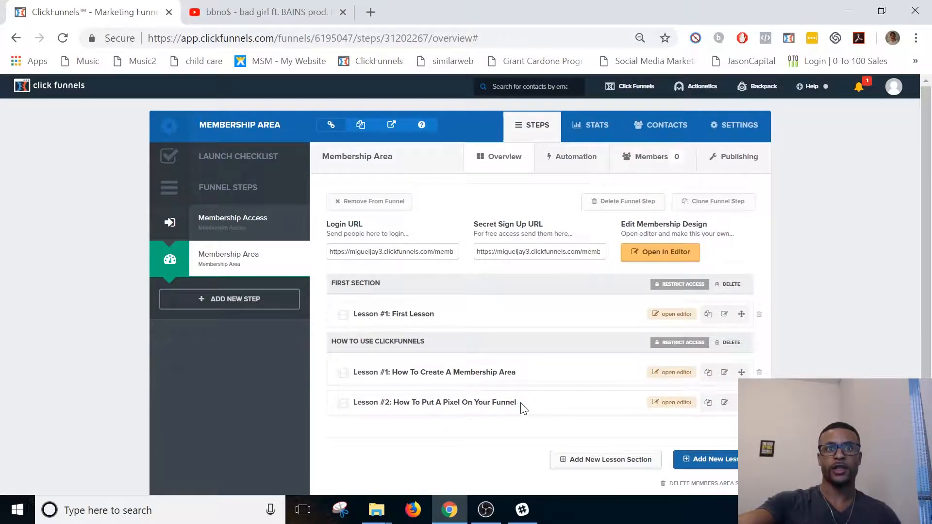
Copy the name of Lesson #2 and make "How To Put A Pixel On Your Funnel" the headline of its page.
{"action": "left_click_drag", "start_coordinate": [519, 403], "coordinate": [404, 403]}
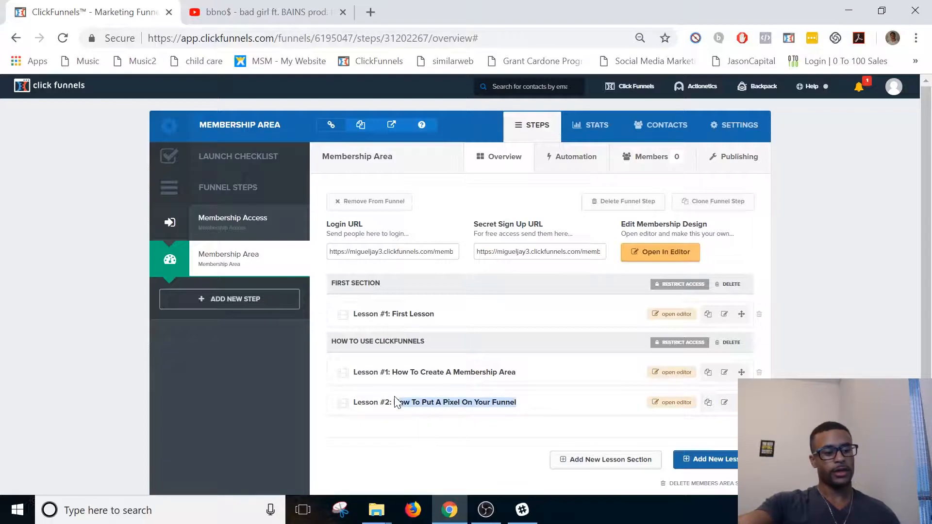
{"action": "left_click", "coordinate": [673, 403]}
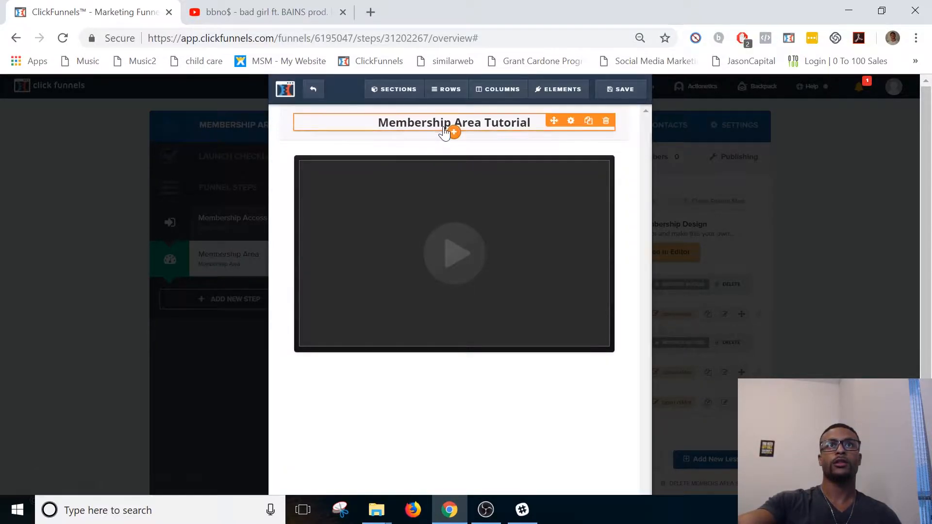
{"action": "triple_click", "coordinate": [450, 127]}
{"action": "type", "text": "ow To Put A Pixel On Your Funnel"}
{"action": "key", "text": "Home"}
{"action": "type", "text": "H"}
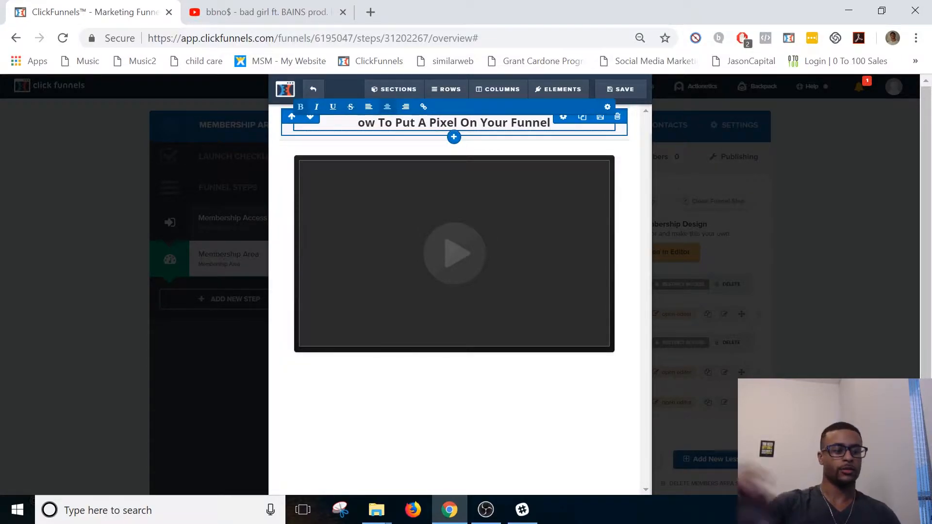
{"action": "left_click", "coordinate": [434, 478]}
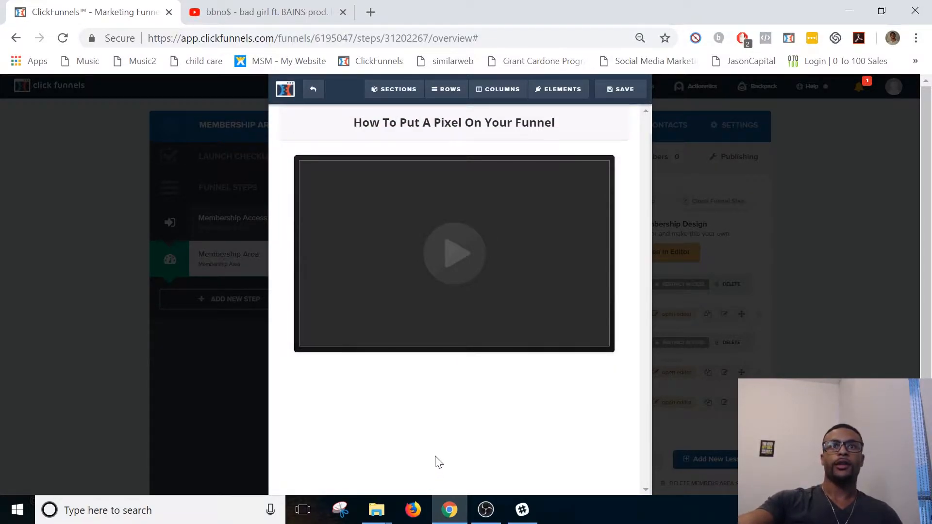
Check the video settings of the pixel lesson, save its page and return to the membership area overview.
{"action": "left_click", "coordinate": [476, 275]}
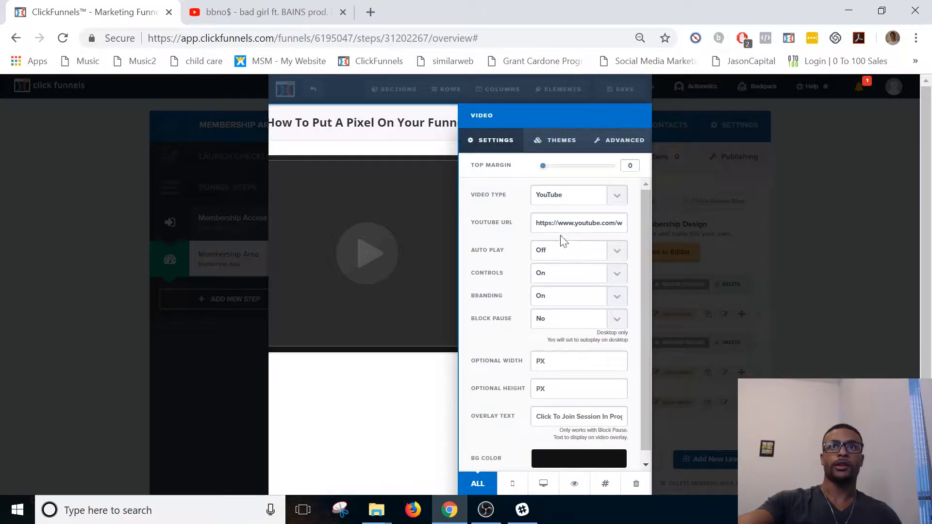
{"action": "left_click", "coordinate": [419, 255]}
{"action": "left_click", "coordinate": [625, 88]}
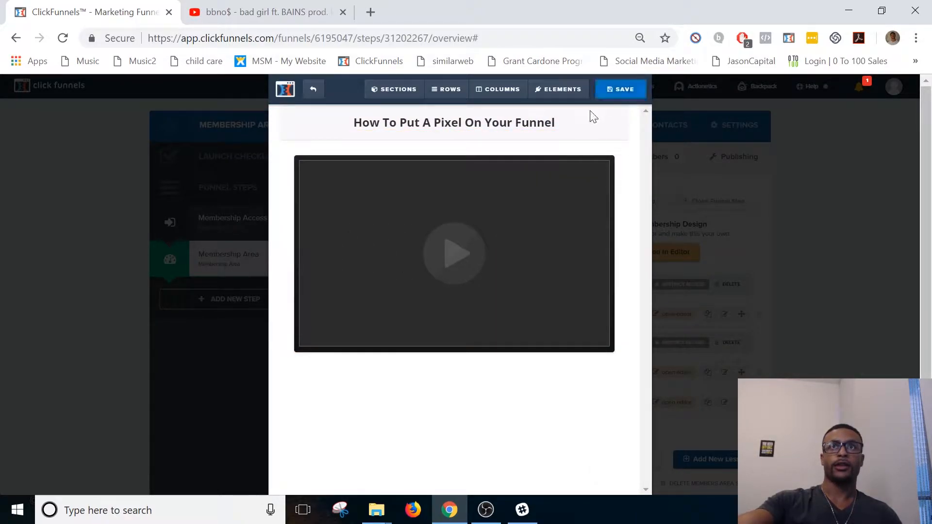
{"action": "left_click", "coordinate": [618, 90]}
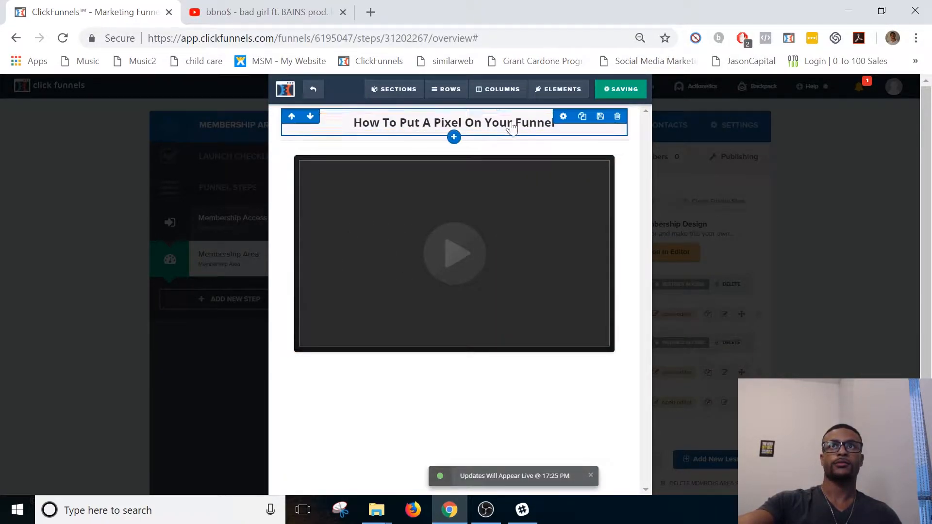
{"action": "left_click", "coordinate": [312, 91]}
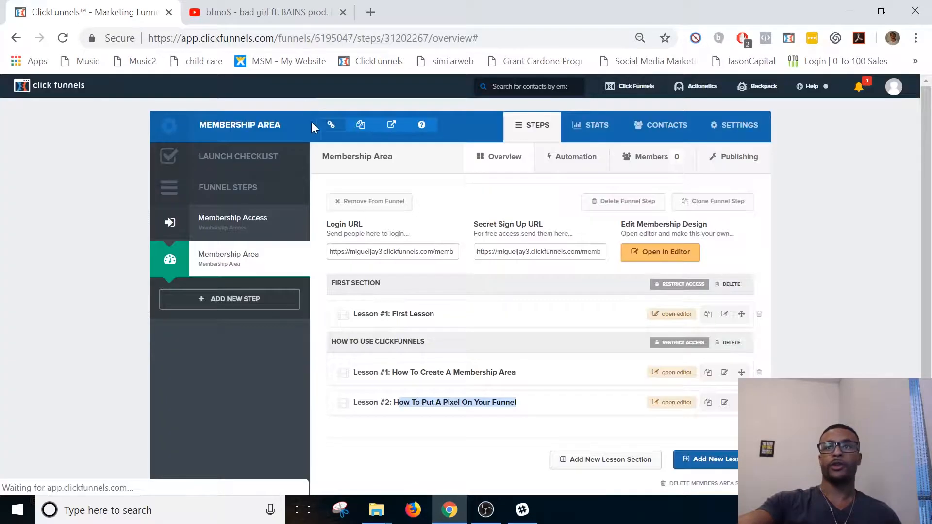
{"action": "left_click", "coordinate": [594, 407]}
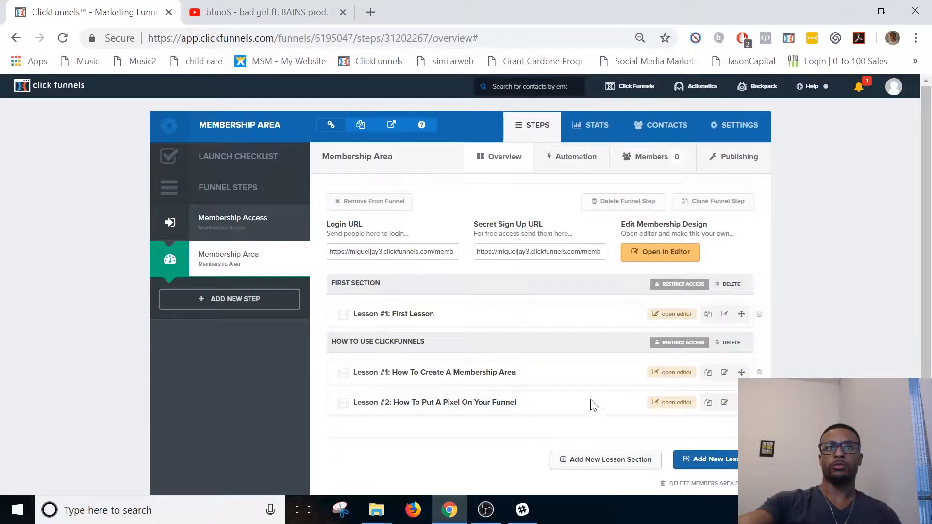
Create a lesson section named "How To Sell With Funnels" with the product "test" as its requirement.
{"action": "left_click", "coordinate": [599, 465]}
{"action": "type", "text": "How To Sel"}
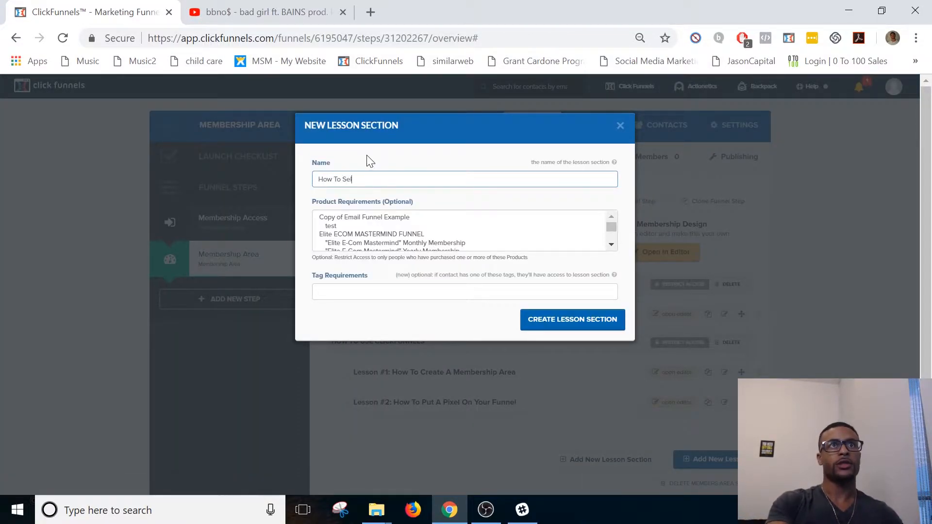
{"action": "type", "text": "l With Funnels"}
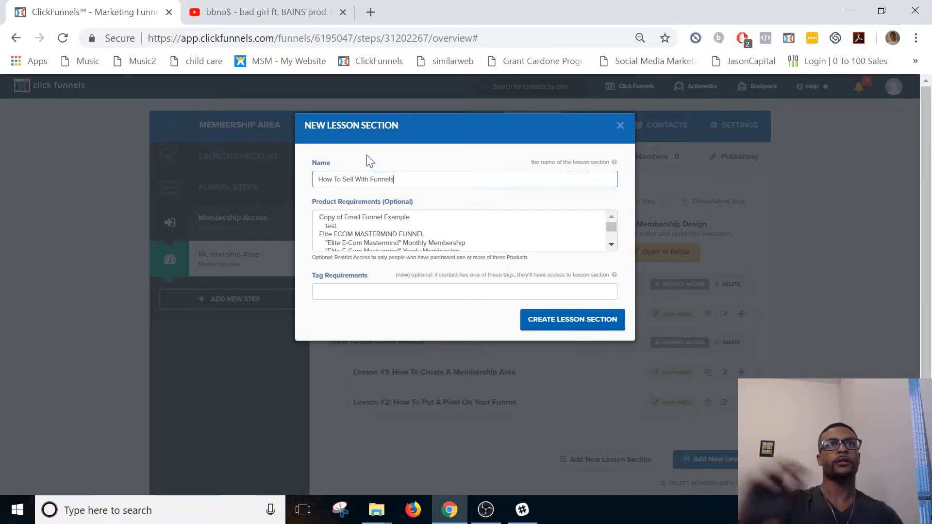
{"action": "left_click", "coordinate": [340, 226]}
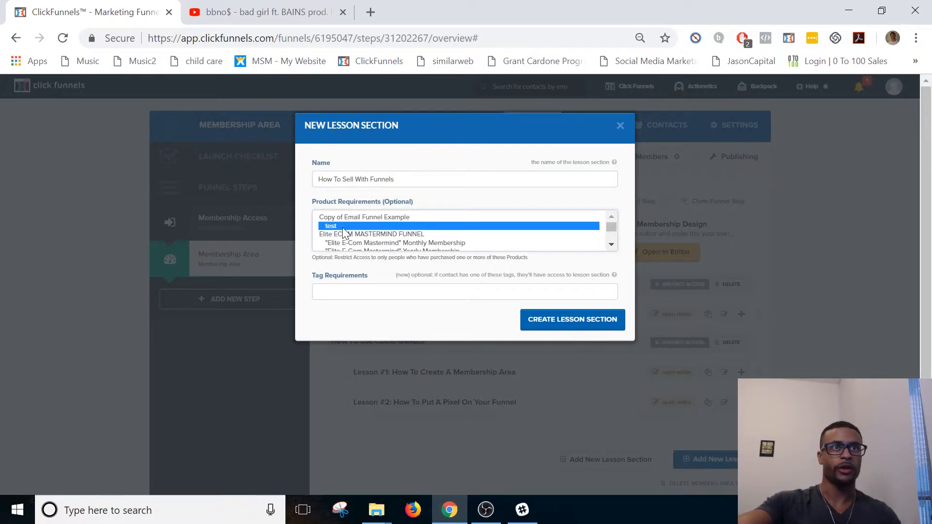
{"action": "left_click", "coordinate": [542, 324]}
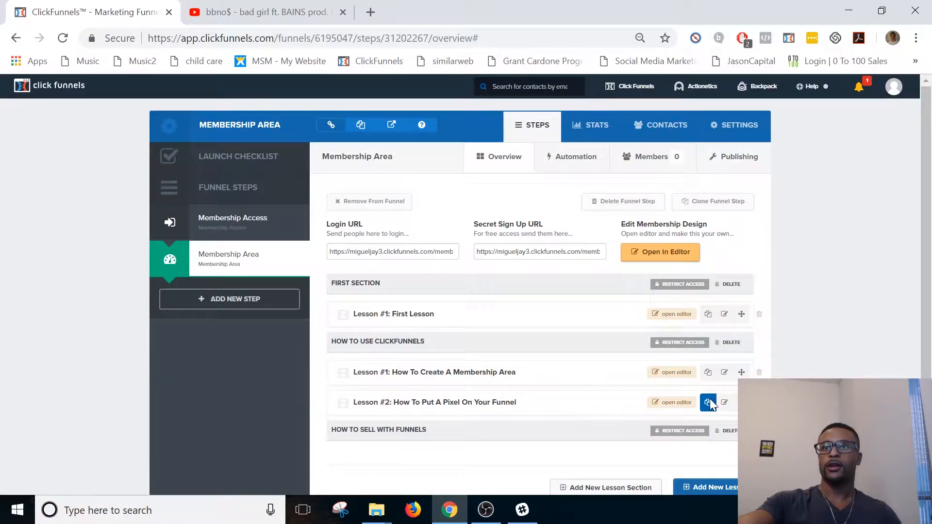
Duplicate the pixel lesson, assign the copy to the "How To Sell With Funnels" section and rename it "Overview".
{"action": "left_click", "coordinate": [709, 402]}
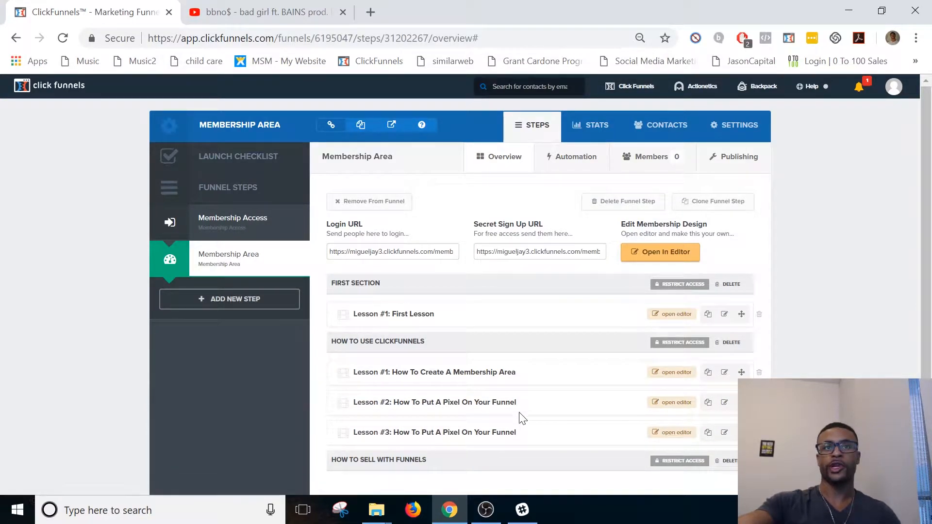
{"action": "scroll", "coordinate": [519, 423], "scroll_direction": "down", "scroll_amount": 3}
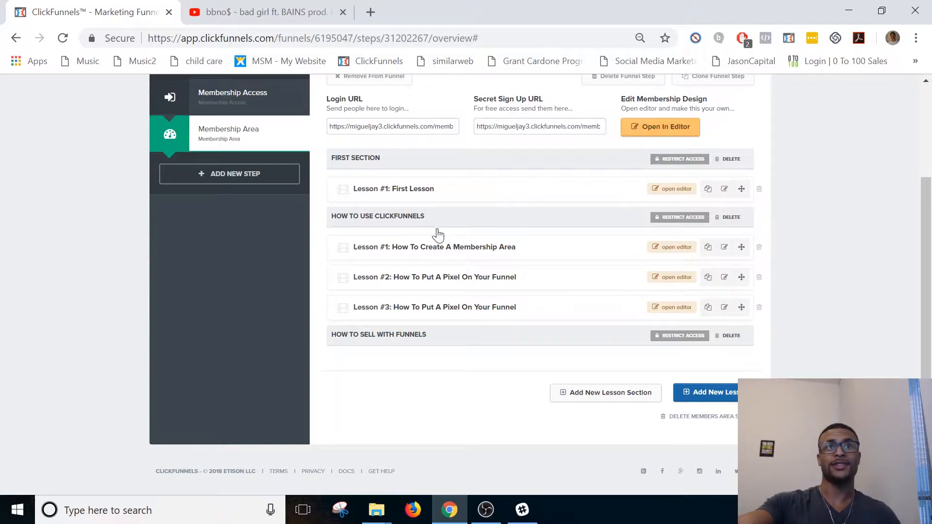
{"action": "left_click", "coordinate": [725, 307]}
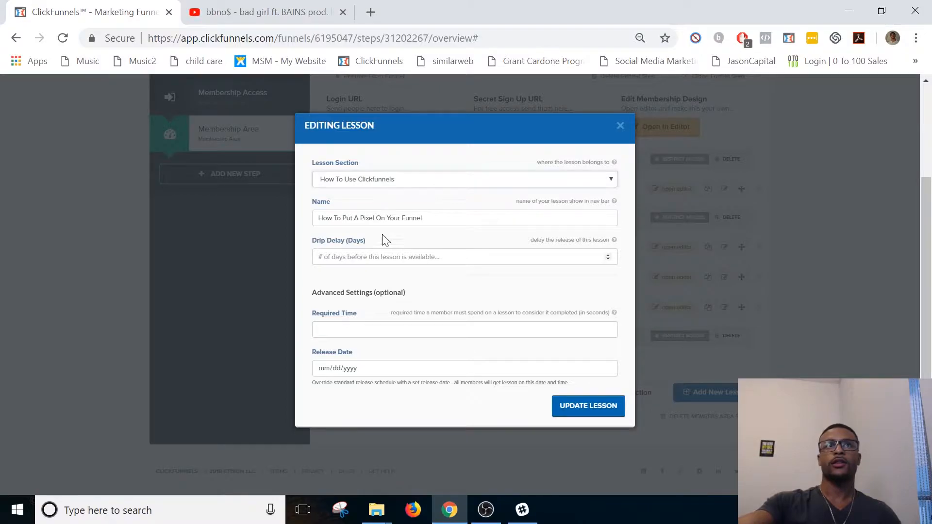
{"action": "left_click", "coordinate": [368, 176]}
{"action": "left_click", "coordinate": [352, 217]}
{"action": "triple_click", "coordinate": [347, 218]}
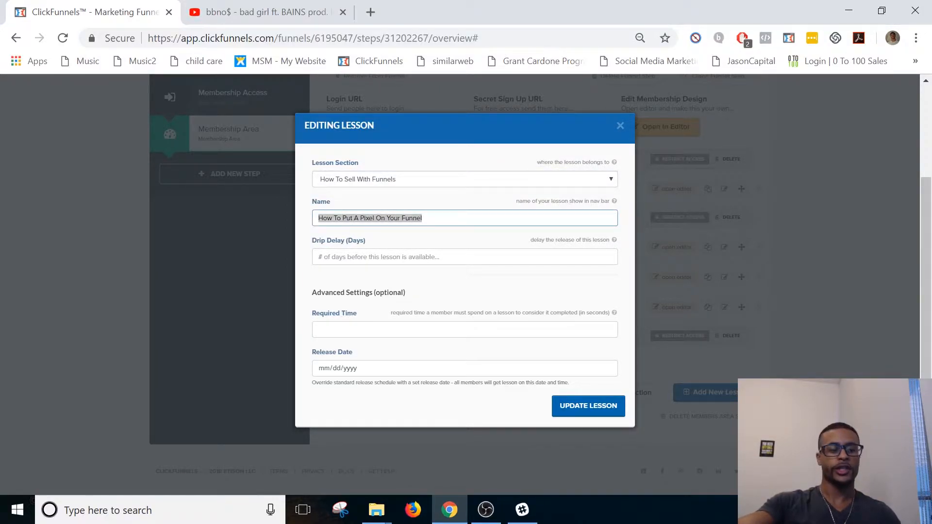
{"action": "type", "text": "Overview"}
{"action": "left_click", "coordinate": [605, 412]}
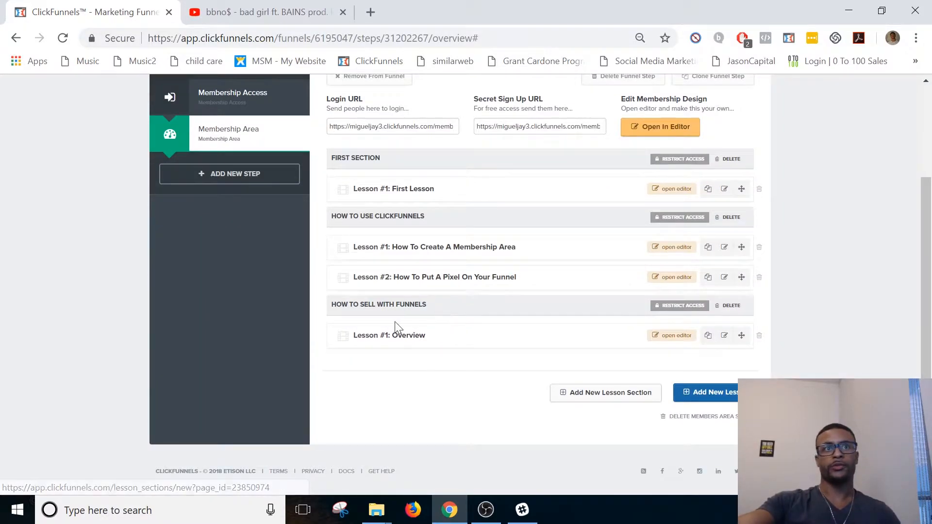
Open the "Overview" lesson's page in the editor and change its headline to "Overview".
{"action": "left_click", "coordinate": [681, 338]}
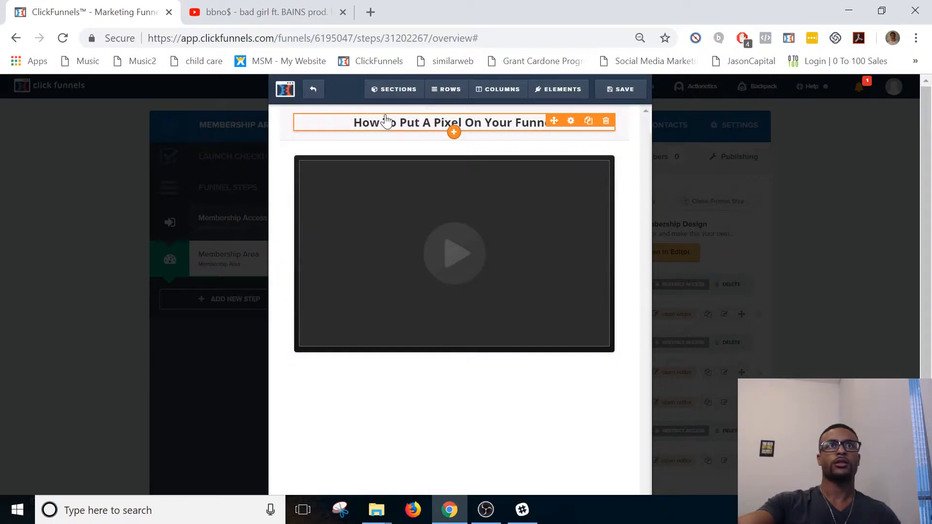
{"action": "left_click", "coordinate": [389, 123]}
{"action": "key", "text": "ctrl+a"}
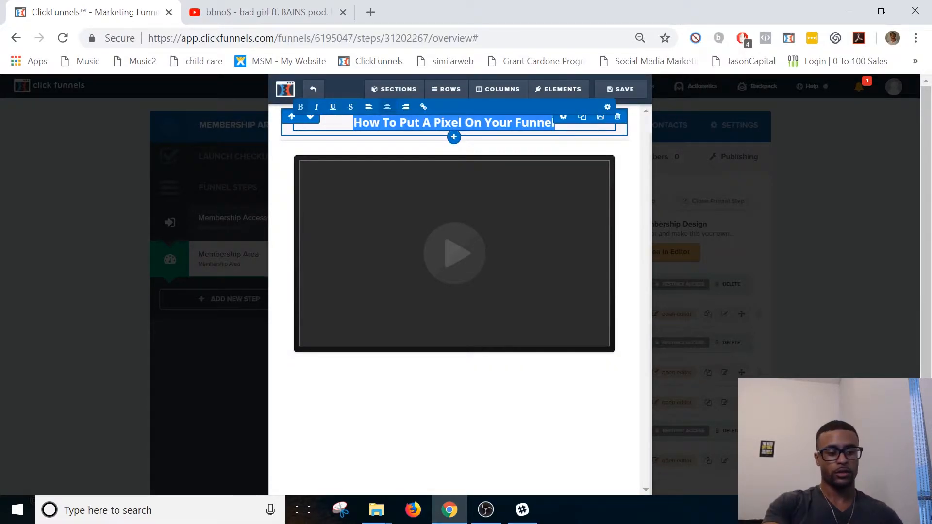
{"action": "type", "text": "Ovee"}
{"action": "type", "text": "r"}
{"action": "key", "text": "BackSpace"}
{"action": "key", "text": "BackSpace"}
{"action": "type", "text": "rview"}
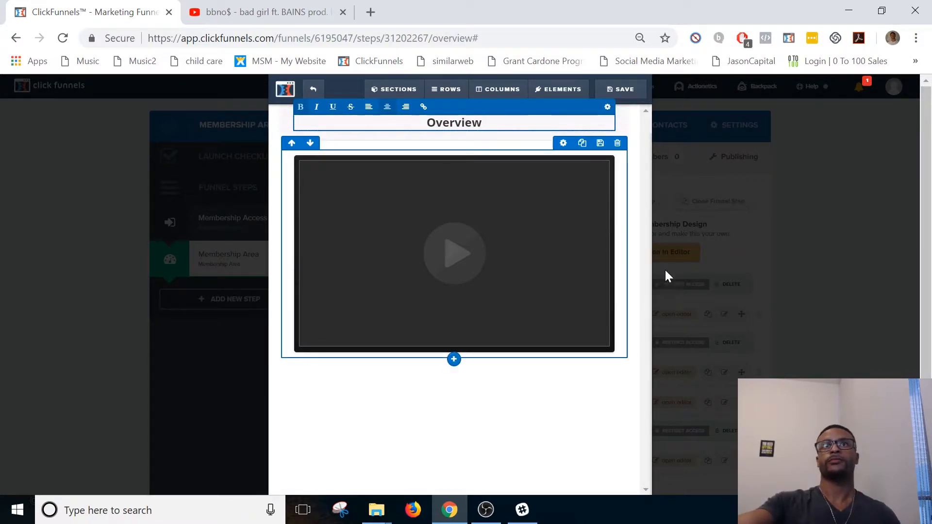
Save the "Overview" lesson's page and return to the membership area overview.
{"action": "left_click", "coordinate": [575, 427]}
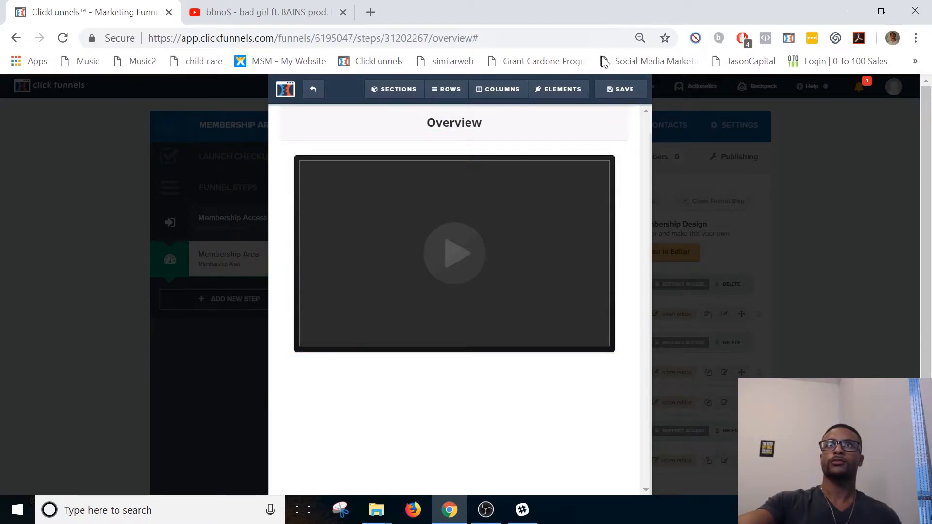
{"action": "left_click", "coordinate": [614, 88]}
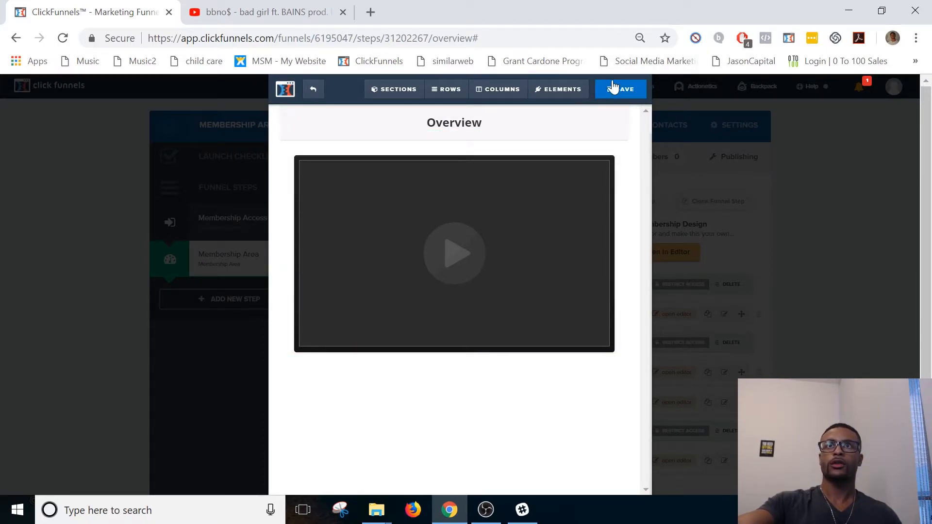
{"action": "left_click", "coordinate": [313, 89]}
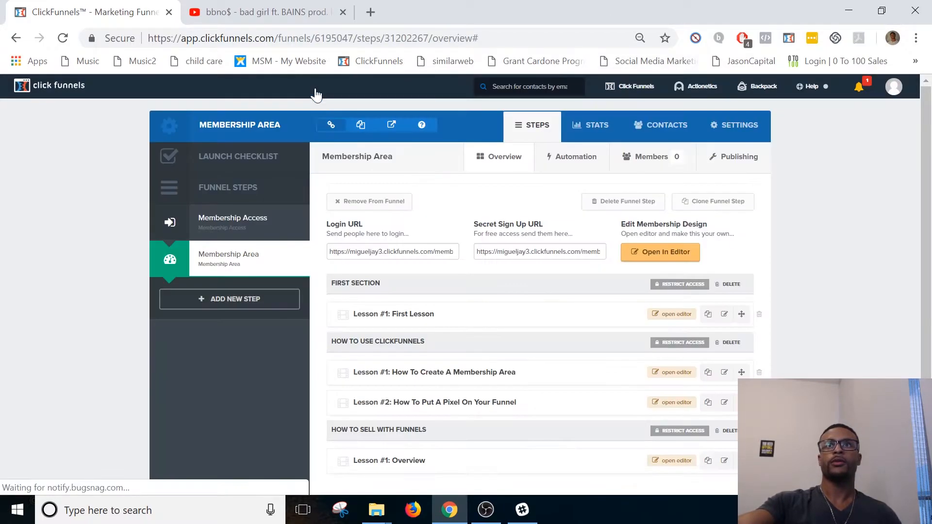
Copy the membership area's Secret Sign Up URL and open it in a new browser tab.
{"action": "scroll", "coordinate": [547, 354], "scroll_direction": "down", "scroll_amount": 3}
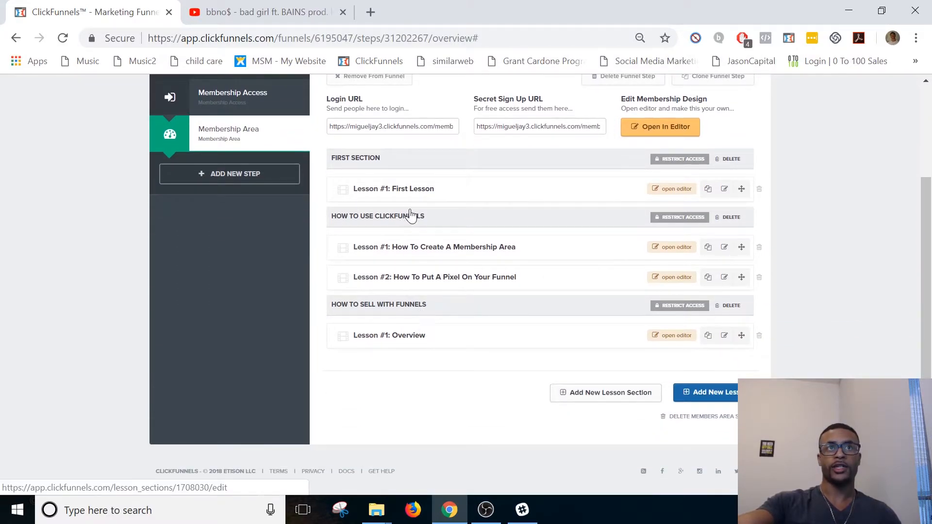
{"action": "scroll", "coordinate": [522, 169], "scroll_direction": "up", "scroll_amount": 3}
{"action": "scroll", "coordinate": [522, 169], "scroll_direction": "up", "scroll_amount": 1}
{"action": "left_click", "coordinate": [539, 252]}
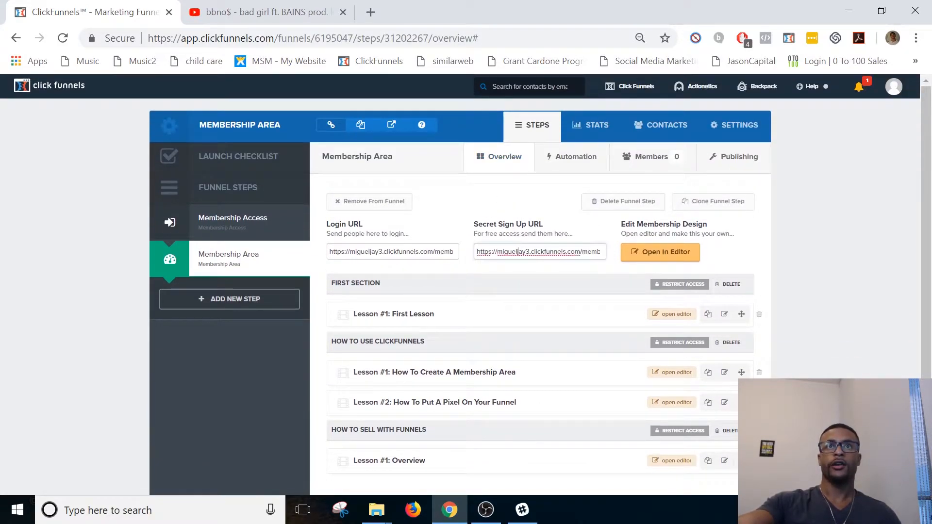
{"action": "left_click", "coordinate": [369, 11]}
{"action": "key", "text": "ctrl+v"}
{"action": "key", "text": "Return"}
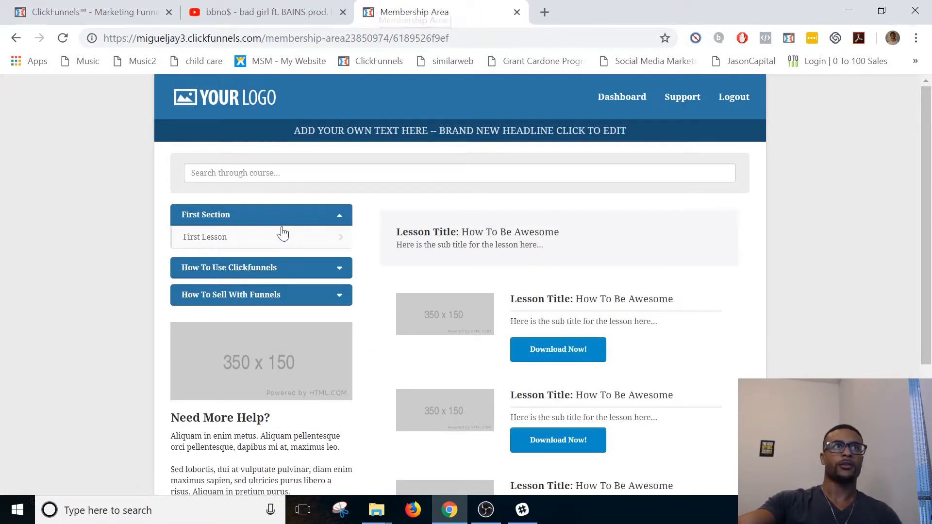
Open the "How To Create A Membership Area" lesson under "How To Use Clickfunnels" and briefly play its video.
{"action": "left_click", "coordinate": [288, 270]}
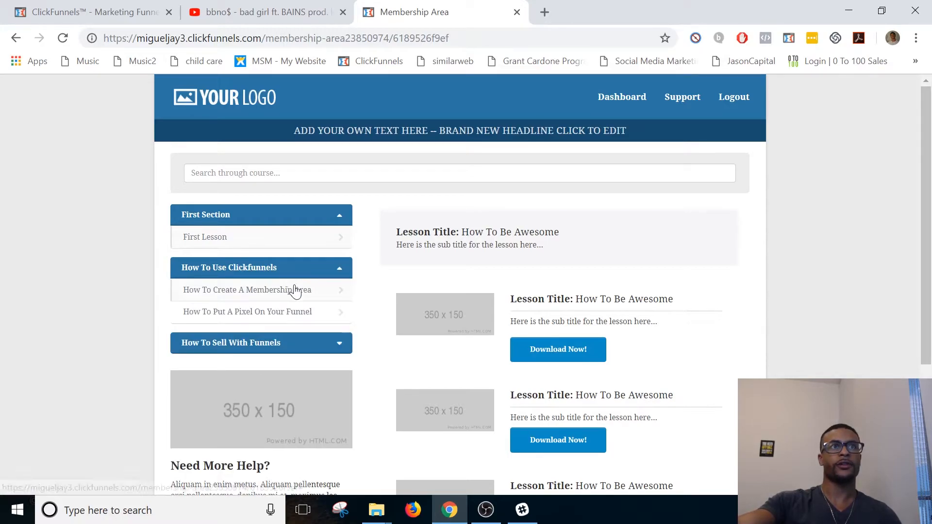
{"action": "left_click", "coordinate": [293, 290]}
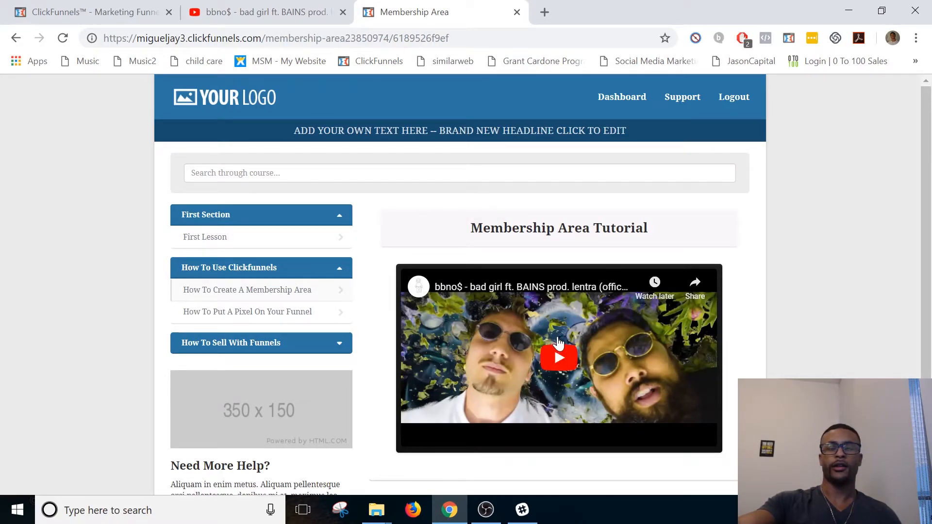
{"action": "left_click", "coordinate": [558, 343]}
{"action": "left_click", "coordinate": [541, 351]}
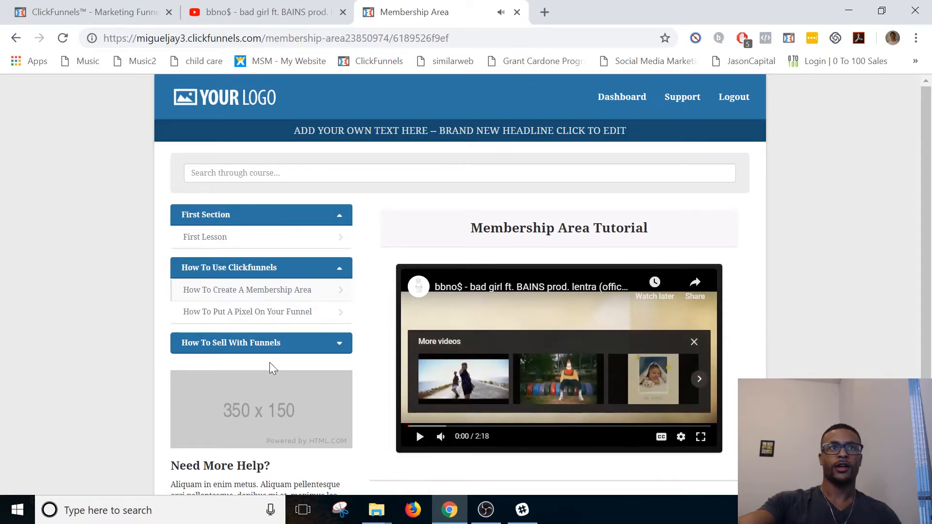
Open the "Overview" lesson under "How To Sell With Funnels" and examine its page down to the footer.
{"action": "left_click", "coordinate": [290, 342]}
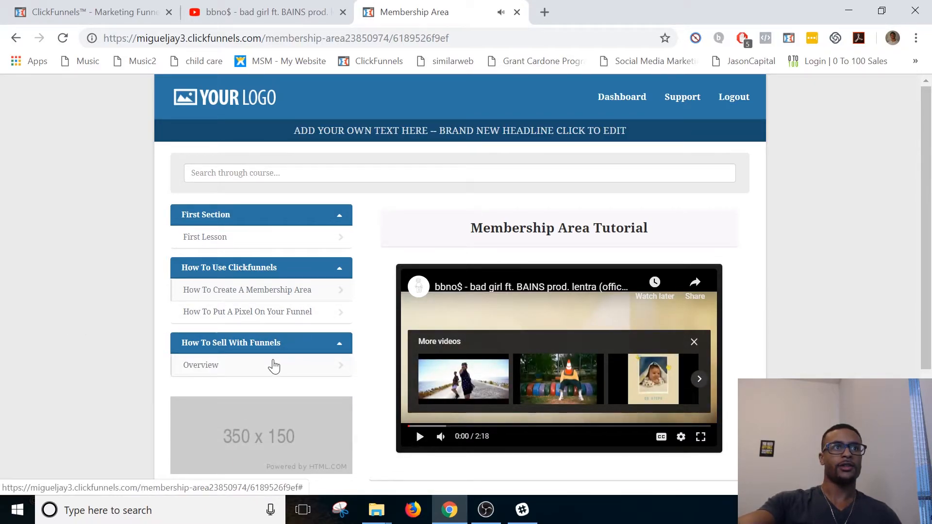
{"action": "left_click", "coordinate": [274, 365]}
{"action": "scroll", "coordinate": [246, 310], "scroll_direction": "down", "scroll_amount": 2}
{"action": "scroll", "coordinate": [246, 311], "scroll_direction": "down", "scroll_amount": 1}
{"action": "scroll", "coordinate": [341, 423], "scroll_direction": "up", "scroll_amount": 3}
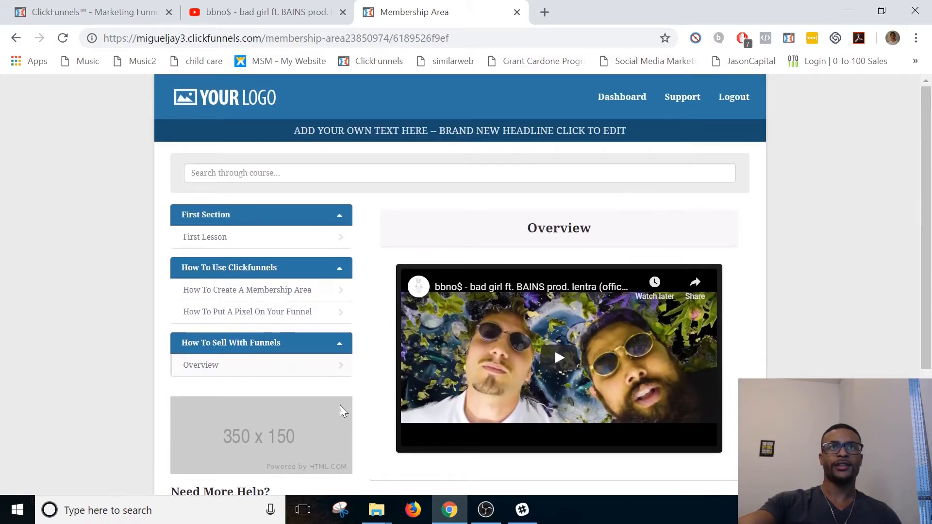
{"action": "scroll", "coordinate": [493, 207], "scroll_direction": "down", "scroll_amount": 3}
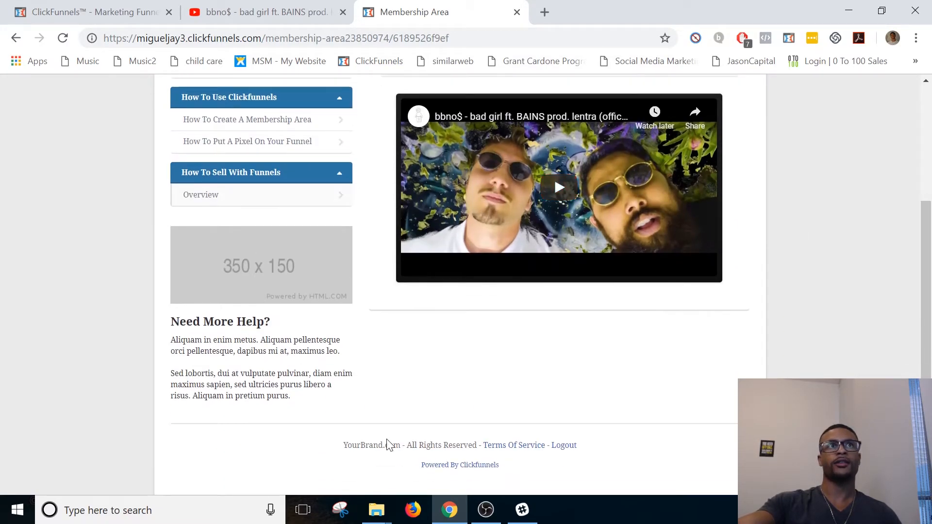
{"action": "scroll", "coordinate": [414, 371], "scroll_direction": "up", "scroll_amount": 3}
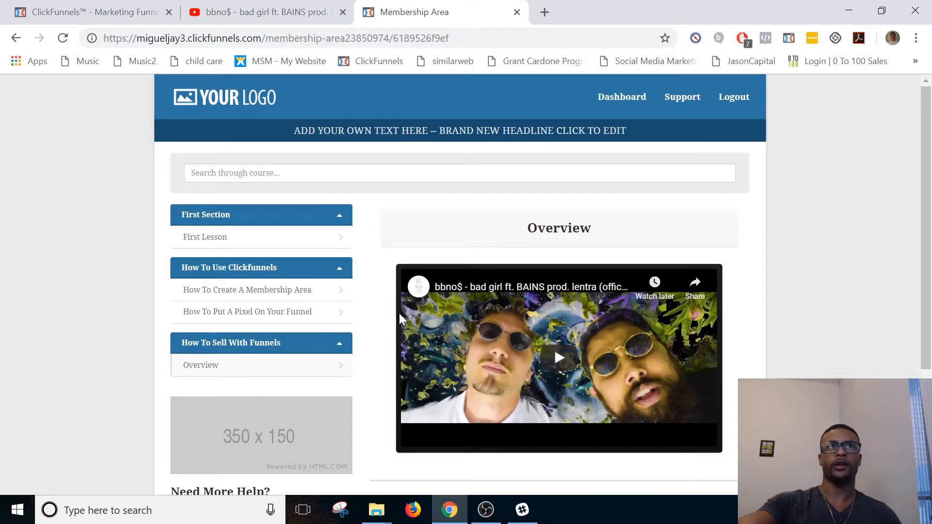
Switch back from the live membership page to the funnel's membership area overview.
{"action": "left_click", "coordinate": [301, 10]}
{"action": "key", "text": "ctrl+Tab"}
{"action": "left_click", "coordinate": [87, 10]}
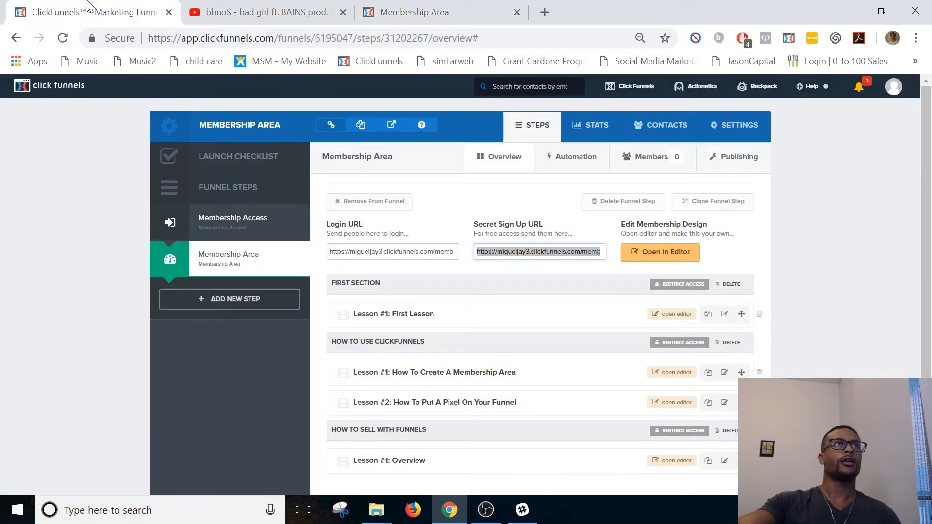